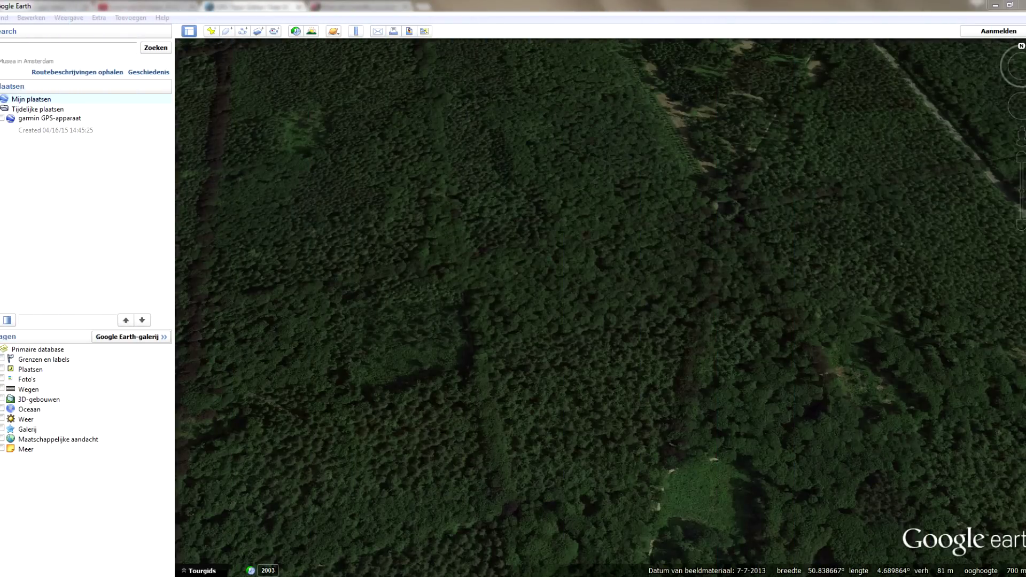
Show the waypoints and tracks inside the garmin GPS-apparaat folder
click(30, 99)
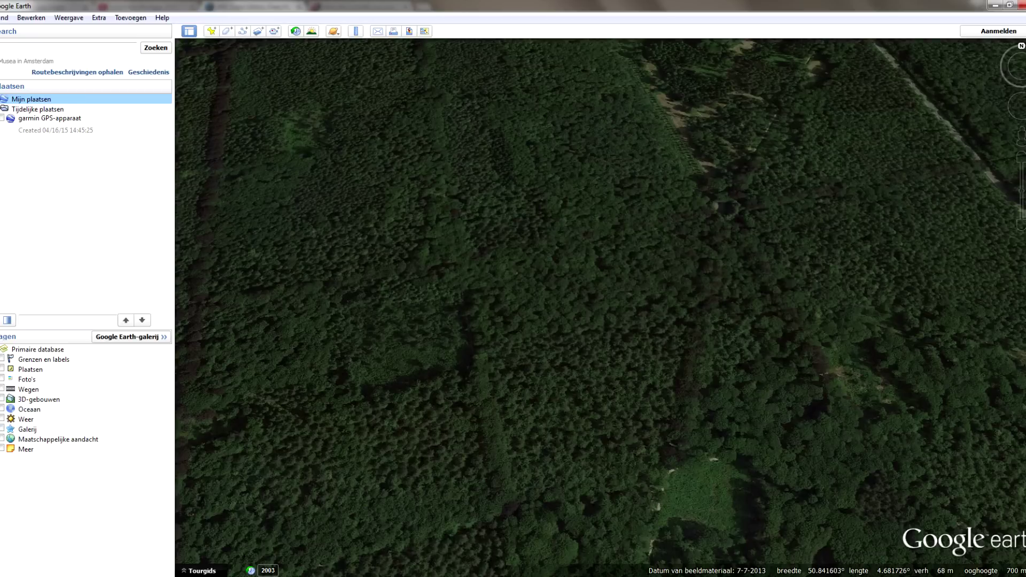
click(99, 18)
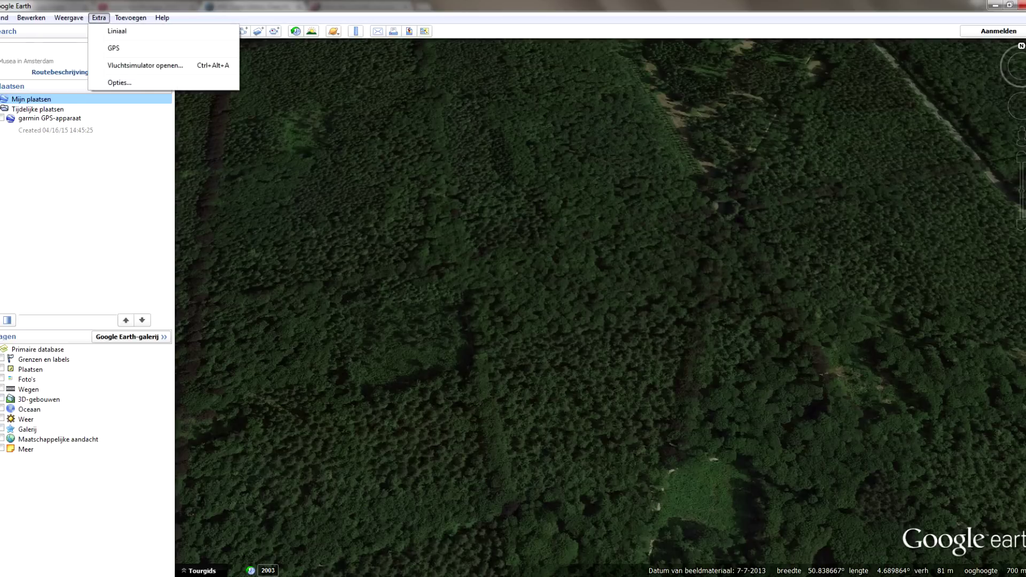
click(113, 48)
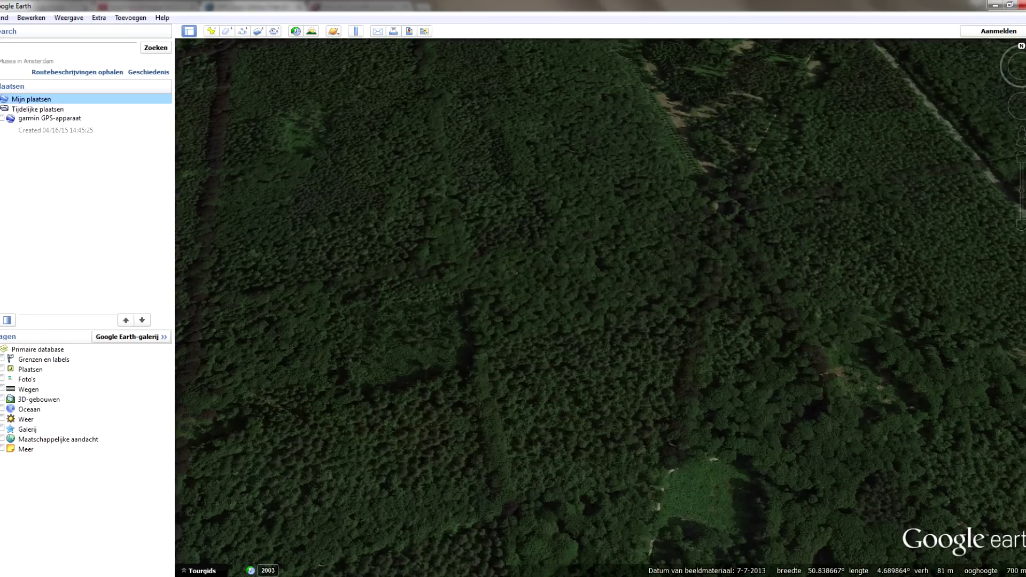
click(49, 118)
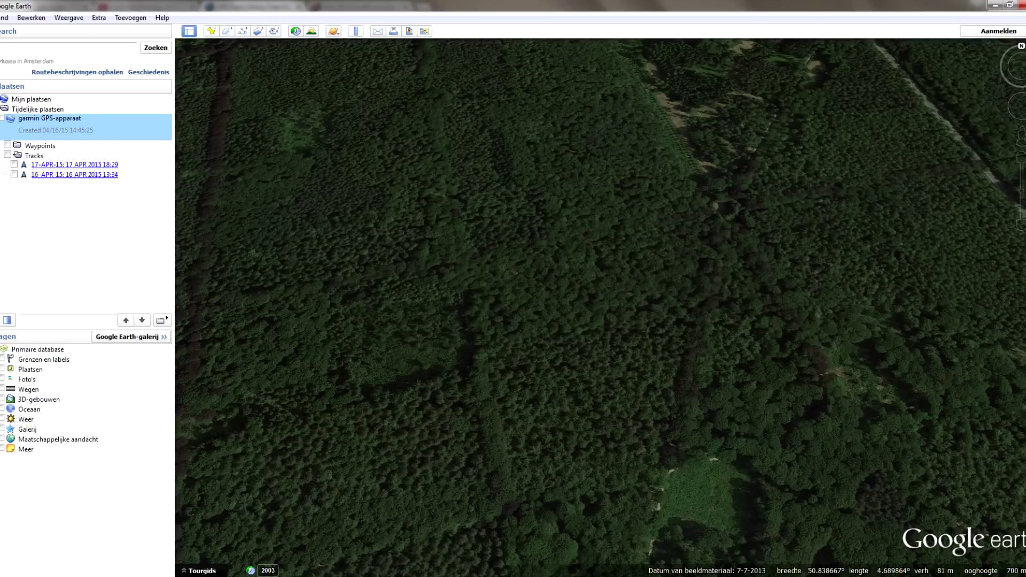
right_click(79, 164)
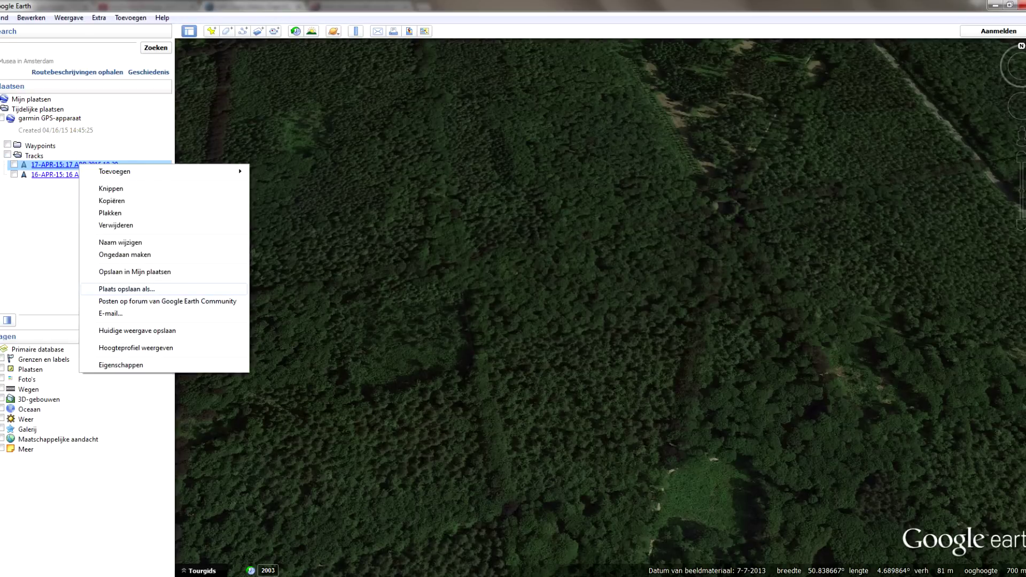
click(127, 289)
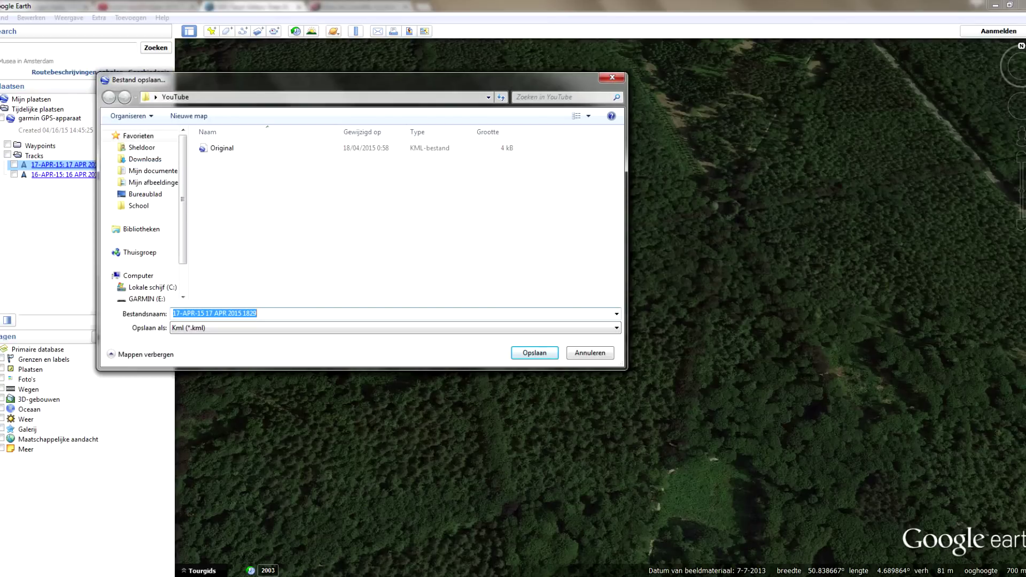
click(395, 328)
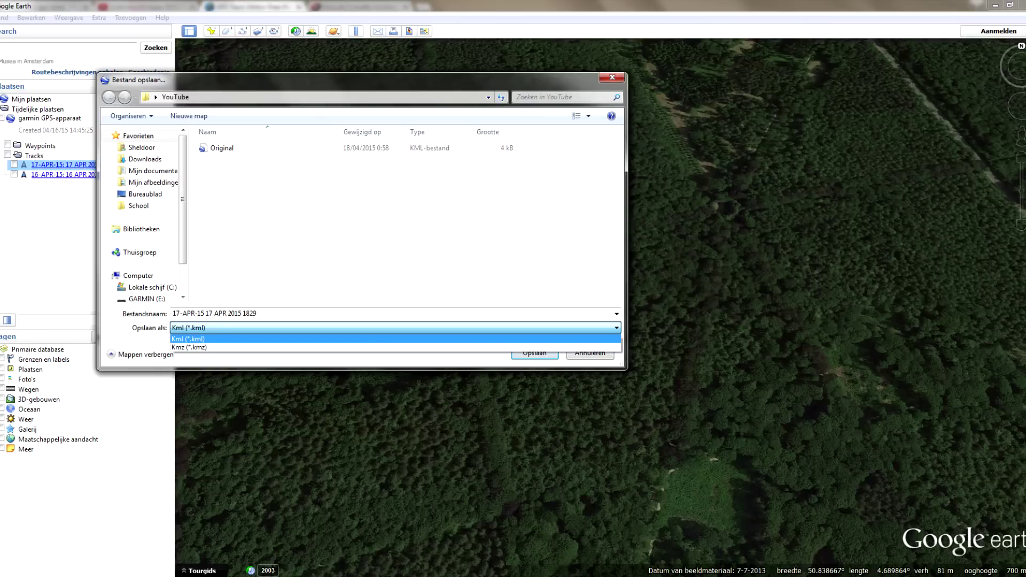
click(188, 339)
click(214, 313)
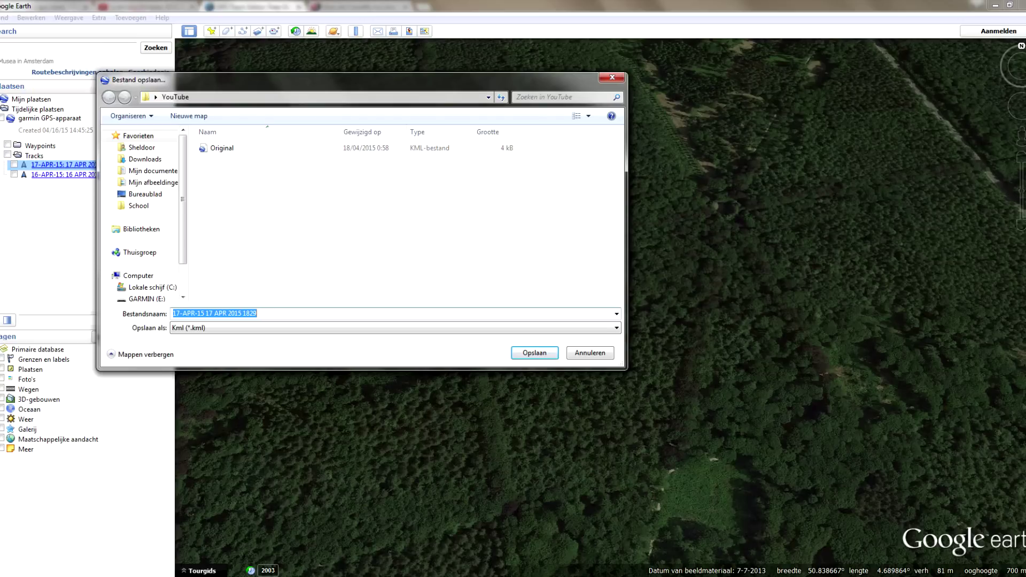
click(589, 353)
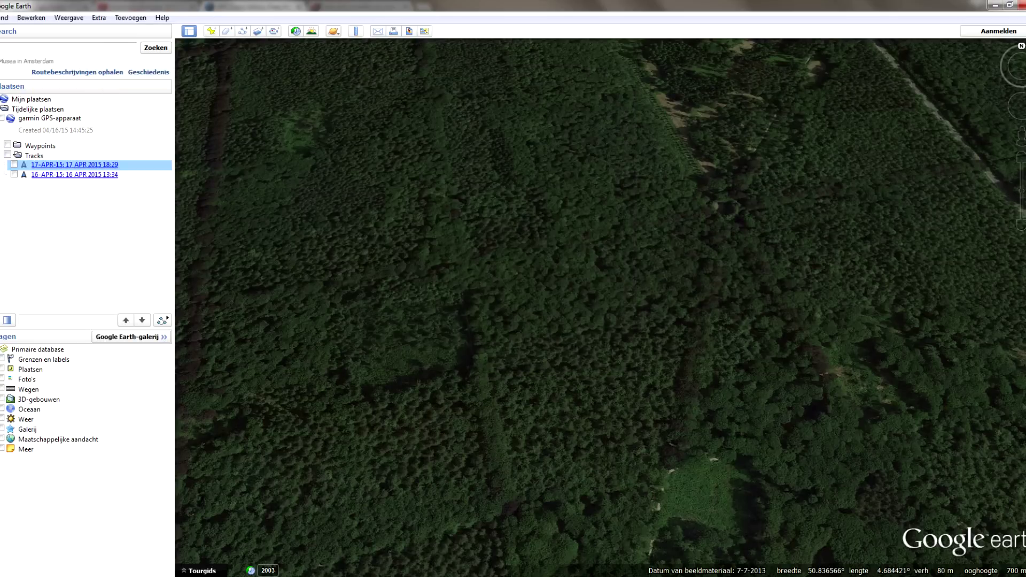
Switch to the YouTube folder in the file explorer and load the Original KML file into Google Earth
key(alt+Tab)
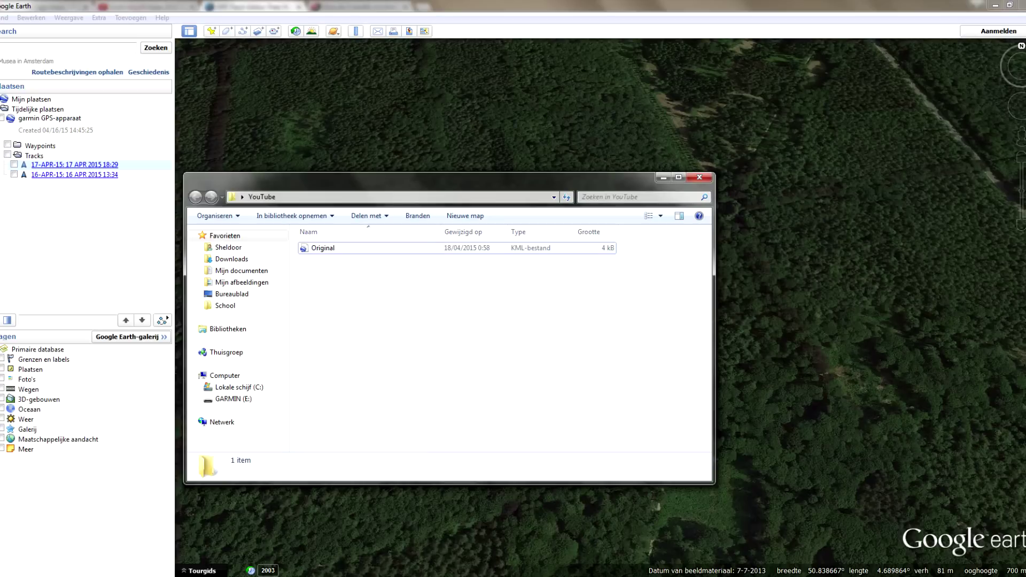
drag(360, 248, 338, 249)
double_click(338, 248)
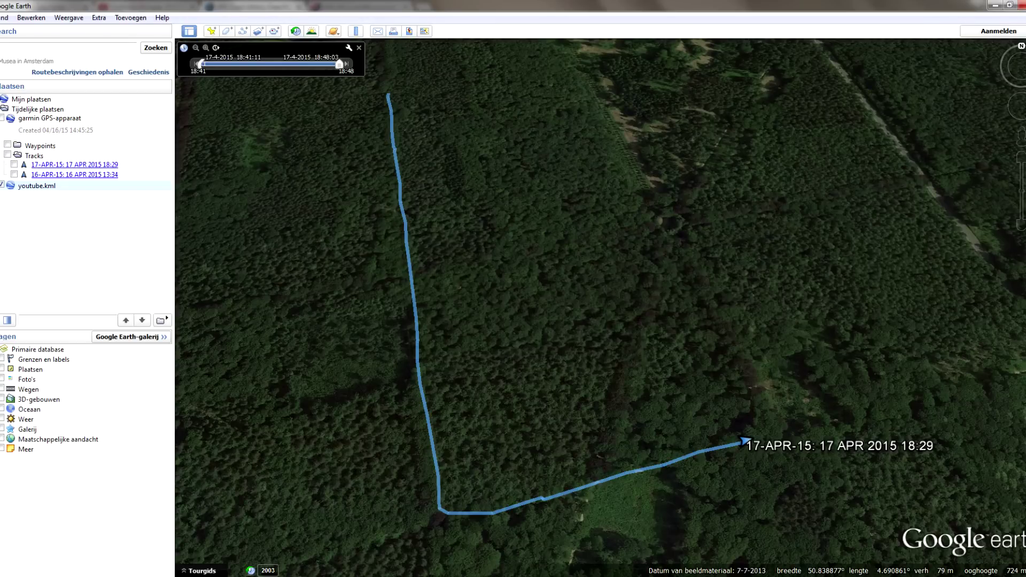
Switch to Notepad++ with the Original KML file from the YouTube folder and examine its gx:coord lines
key(alt+Tab)
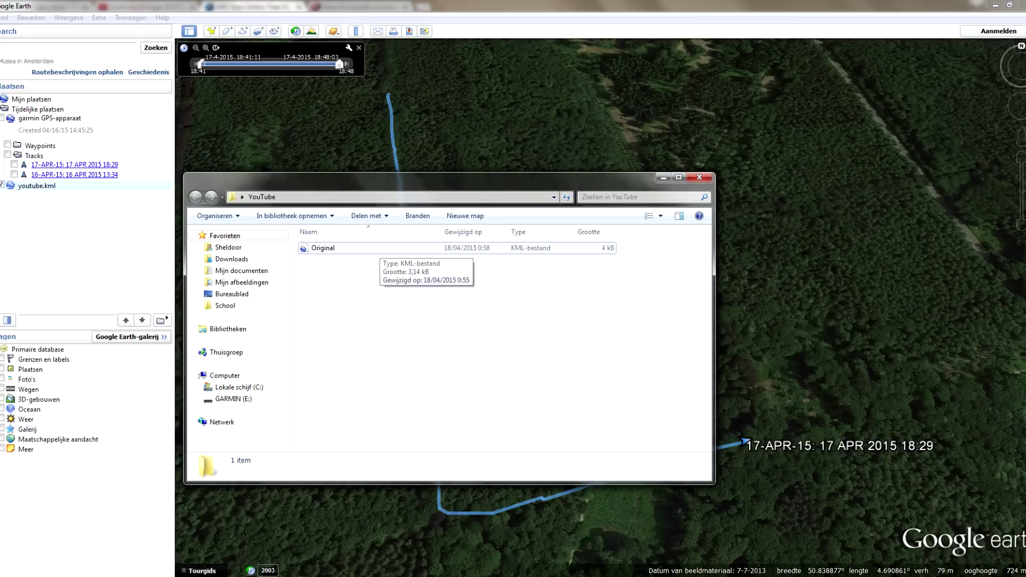
right_click(378, 247)
key(Escape)
right_click(378, 249)
click(426, 268)
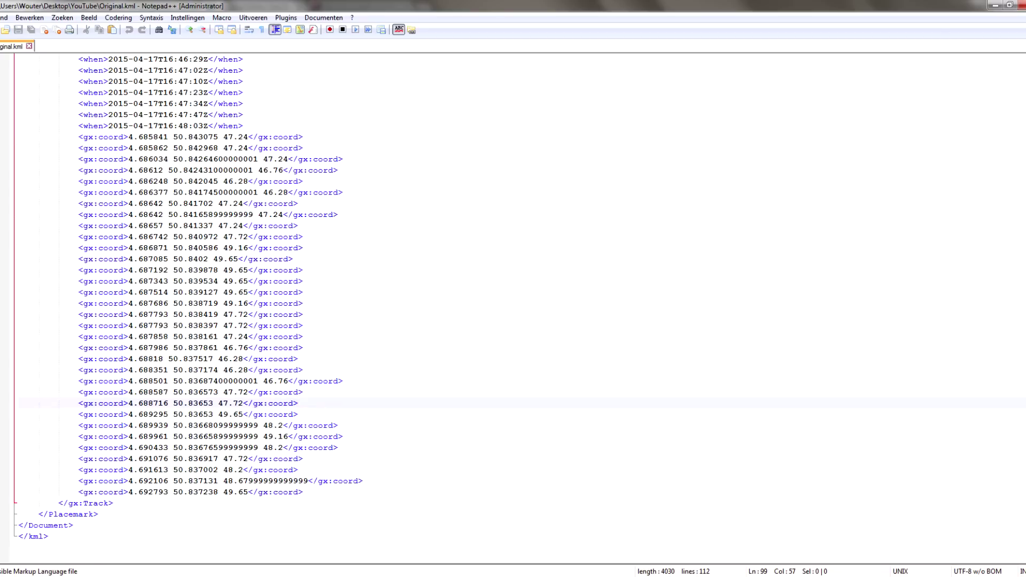
drag(303, 492, 19, 270)
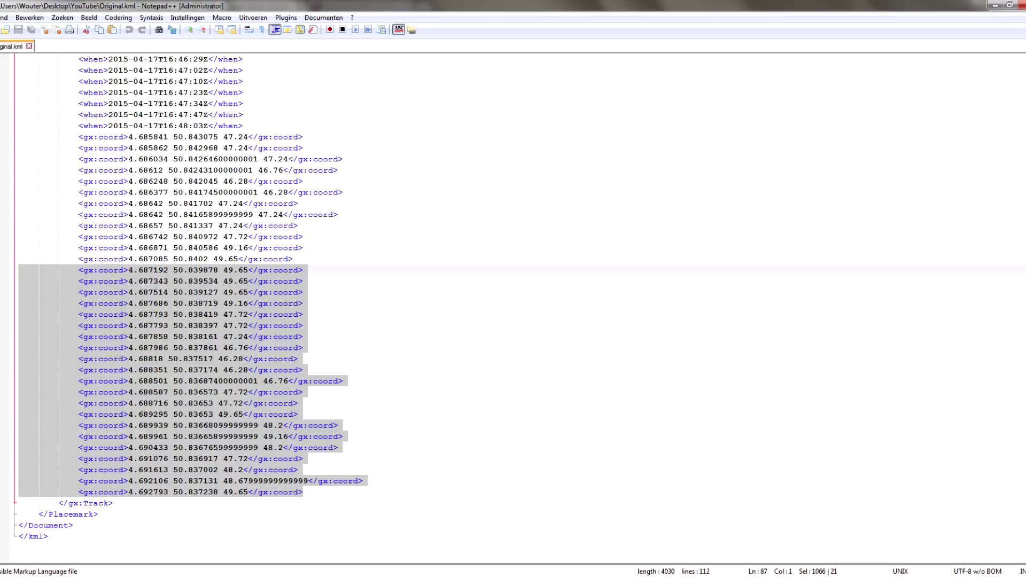
click(303, 292)
scroll(303, 293, up, 20)
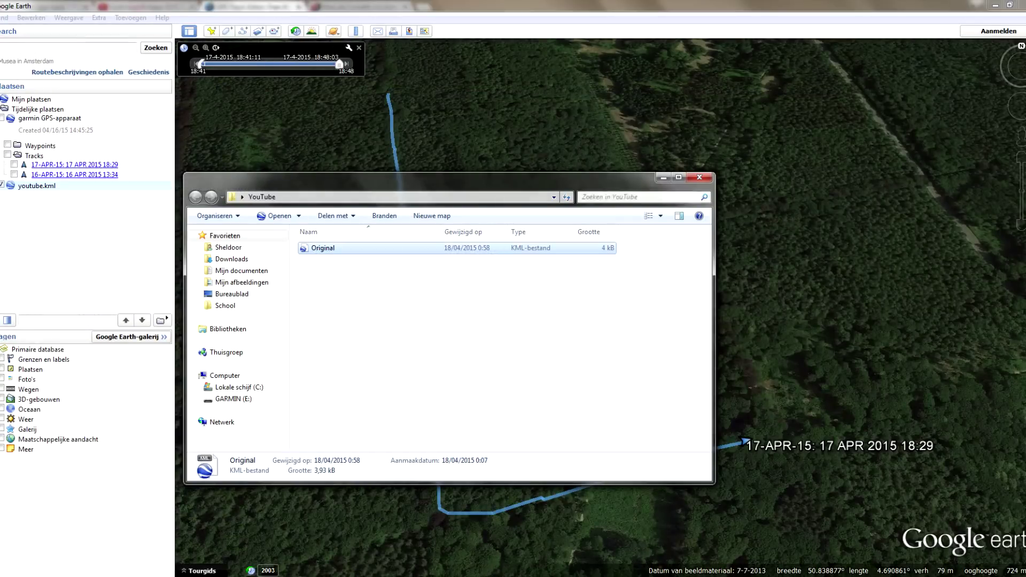
Duplicate the Original KML file in the YouTube folder and rename the original file as Part 1
click(481, 320)
click(323, 248)
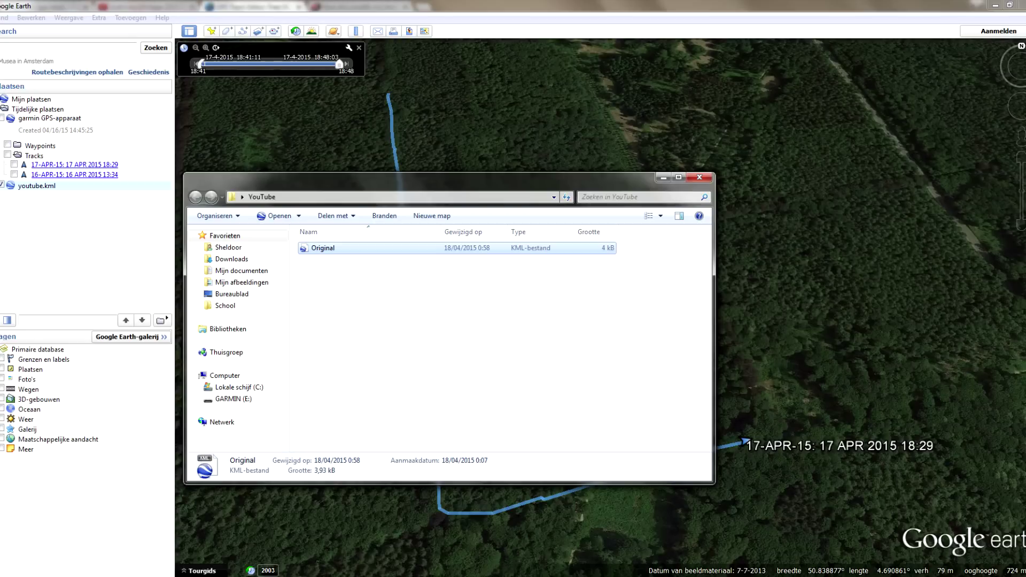
key(ctrl+v)
click(322, 259)
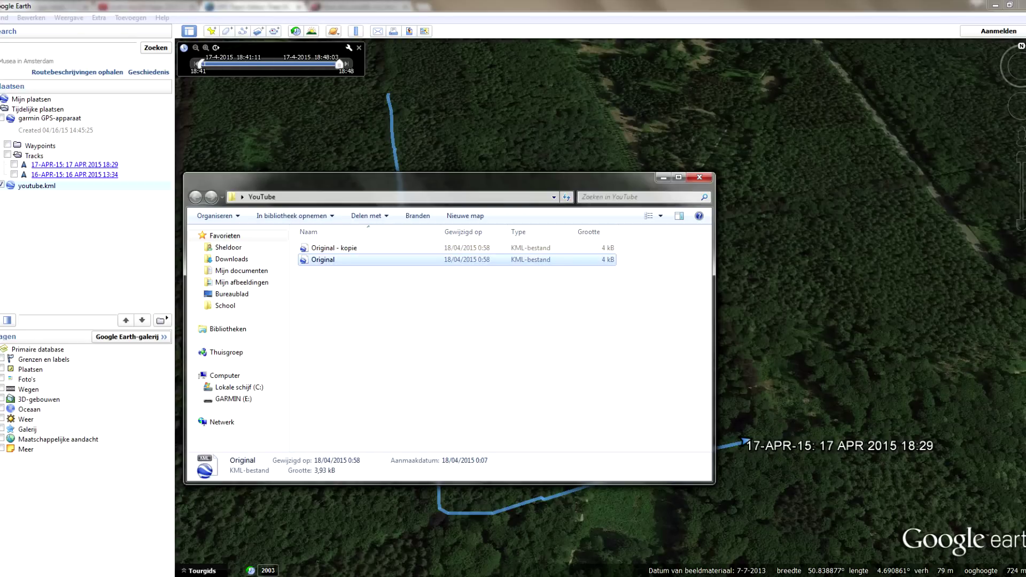
key(F2)
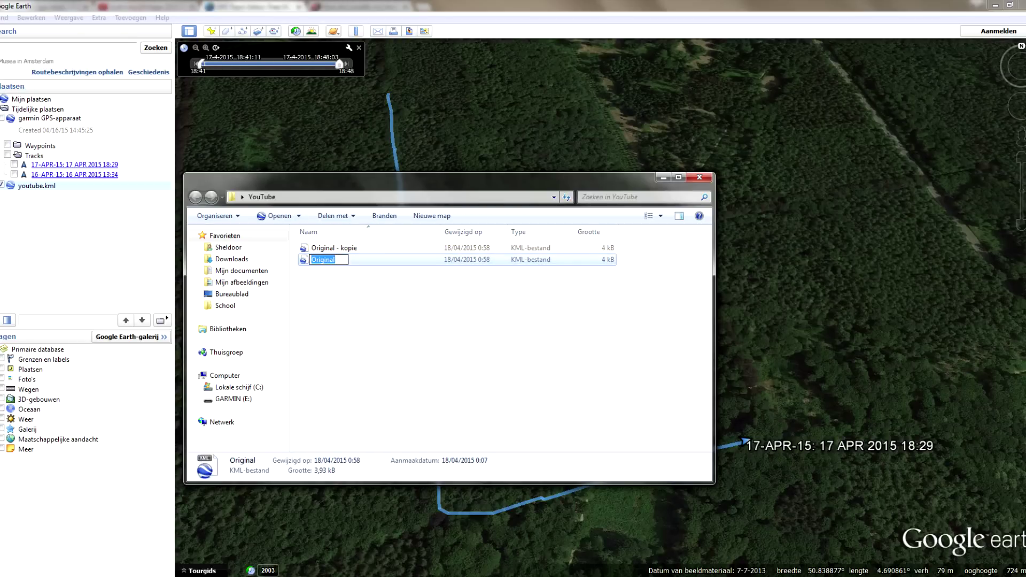
text(Part 1)
key(Return)
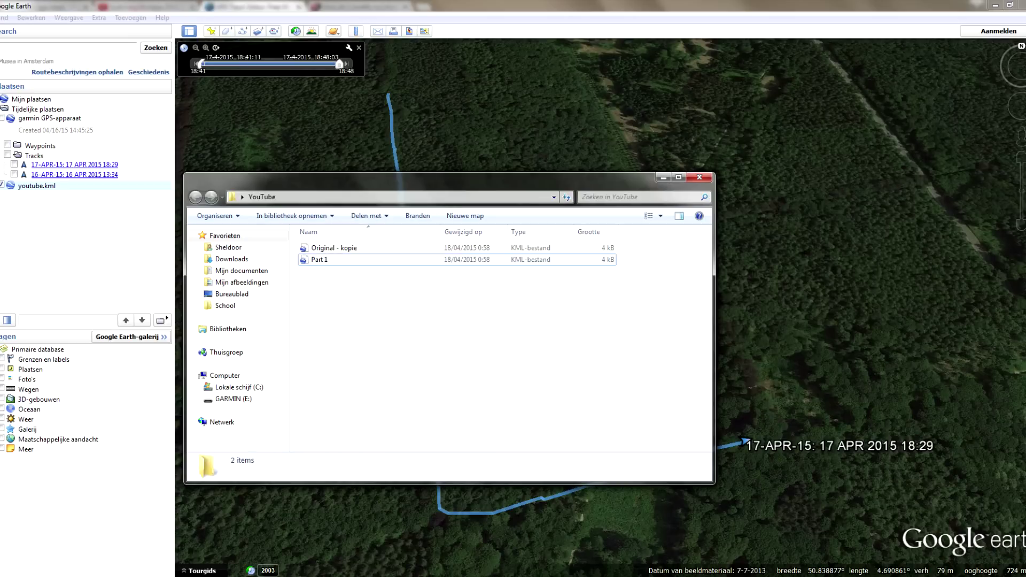
Rename the copied file Original - kopie as Part 2
click(334, 247)
key(F2)
text(Part2)
key(BackSpace)
text(2)
key(Return)
Open both the Part 1 and Part 2 KML files from the YouTube folder in Notepad++
click(319, 248)
right_click(354, 247)
click(390, 268)
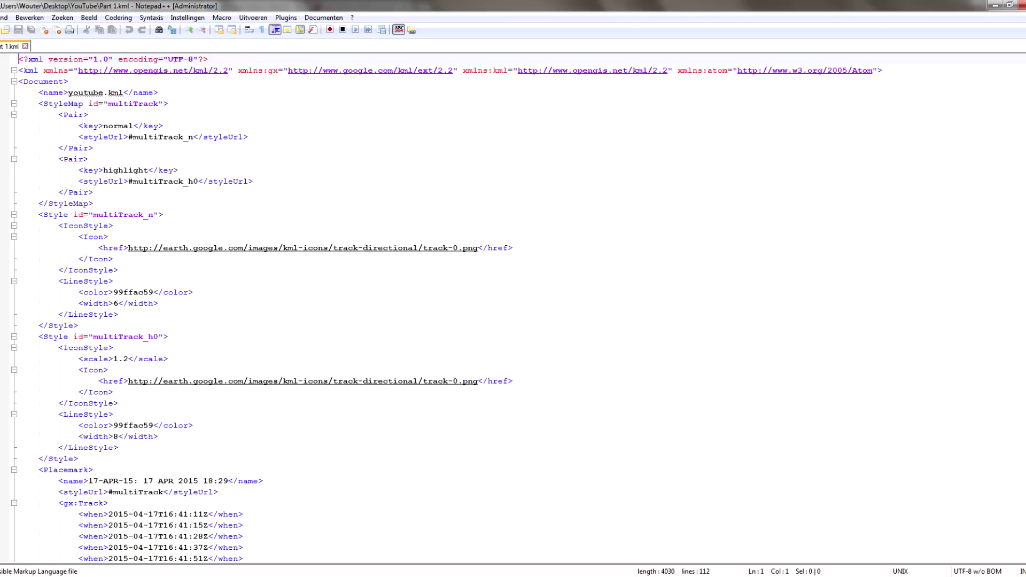
key(alt+Tab)
click(351, 260)
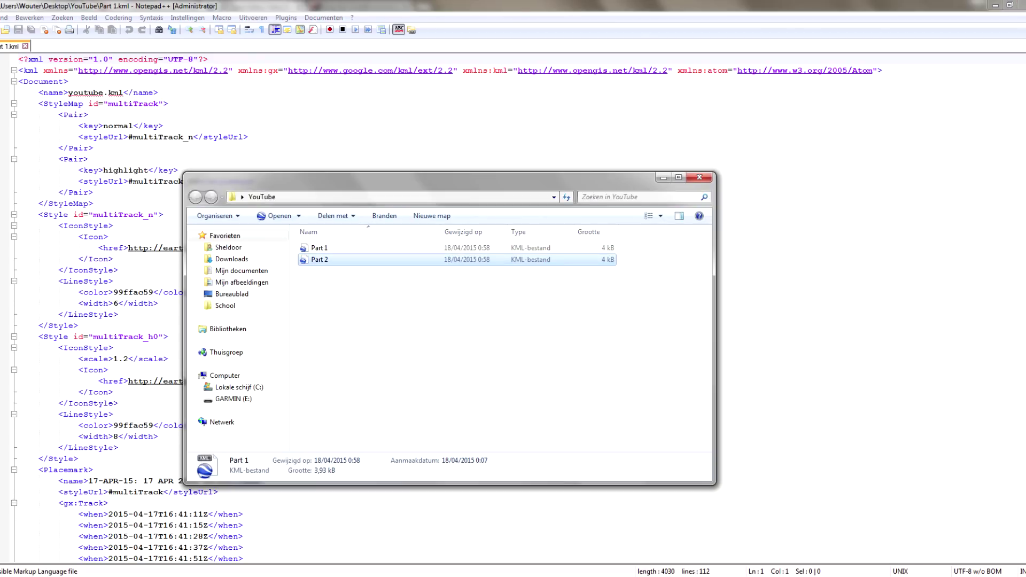
right_click(352, 260)
click(401, 276)
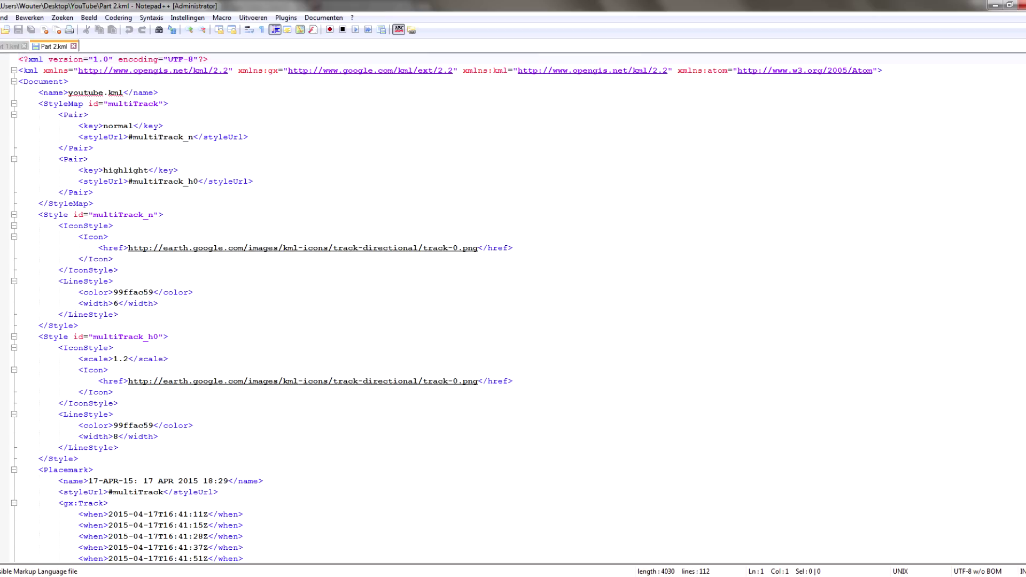
Replace the document name youtube.kml with Part 1 in the Part 1.kml file
key(ctrl+Tab)
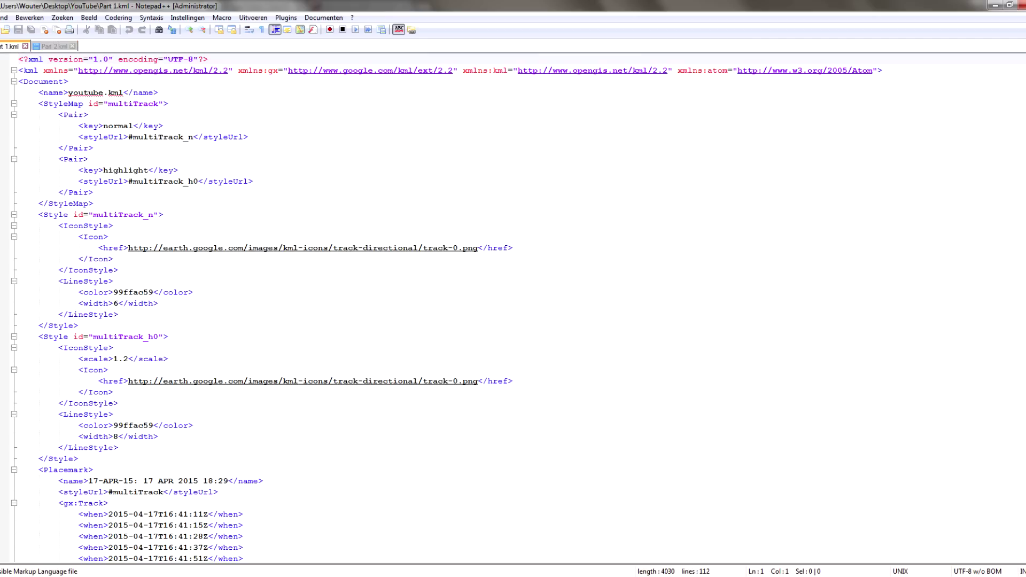
drag(68, 92, 123, 92)
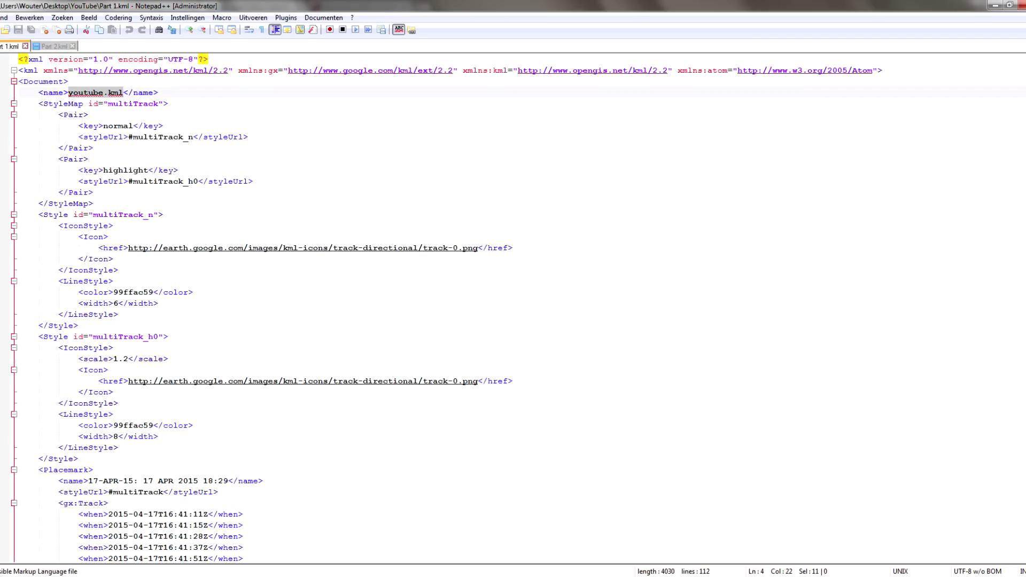
text(Part 1)
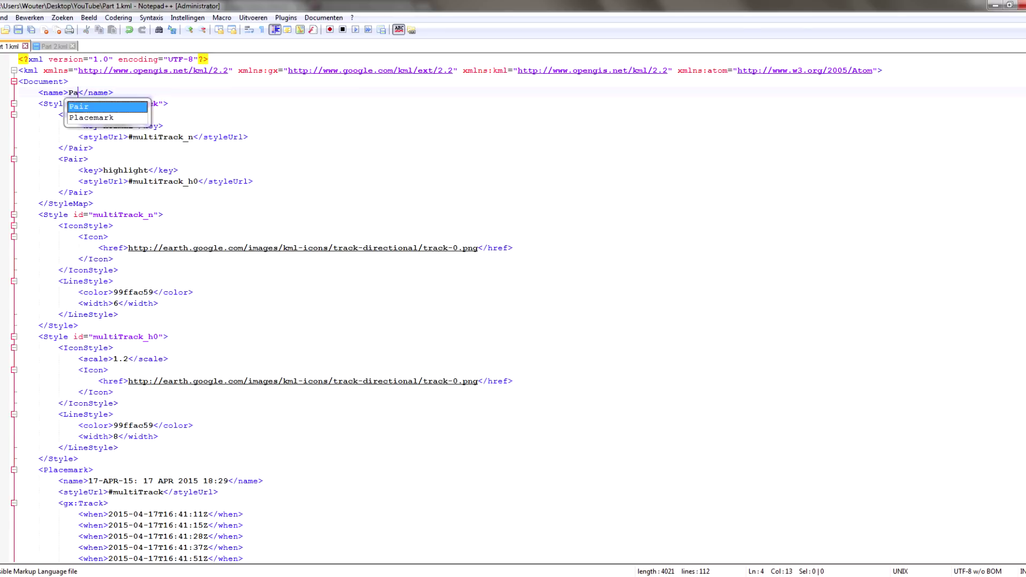
click(93, 148)
Replace the document name youtube.kml with Part 2 in the Part 2.kml file
key(ctrl+Tab)
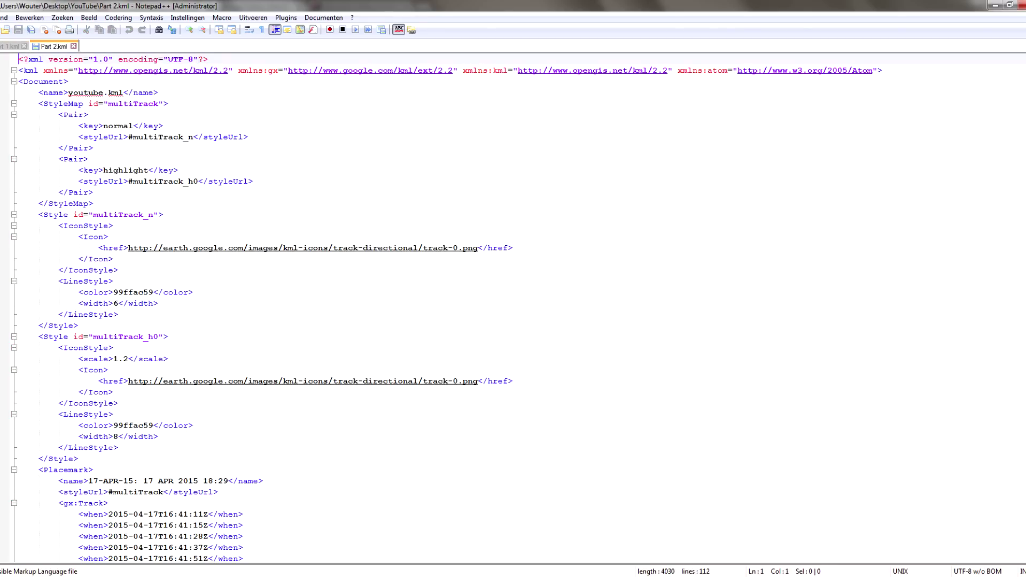
drag(68, 92, 123, 92)
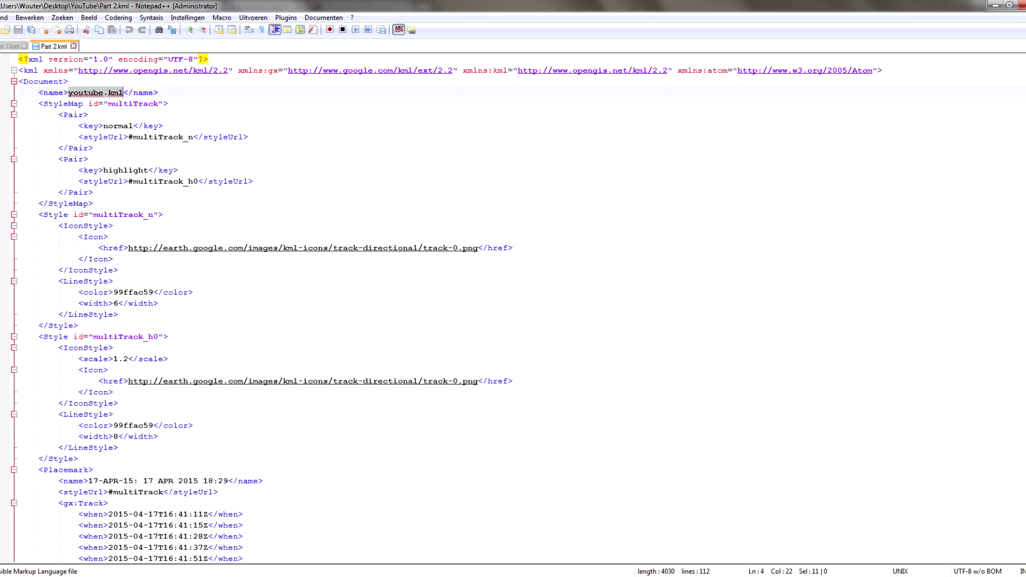
text(Part 2005/Atom)
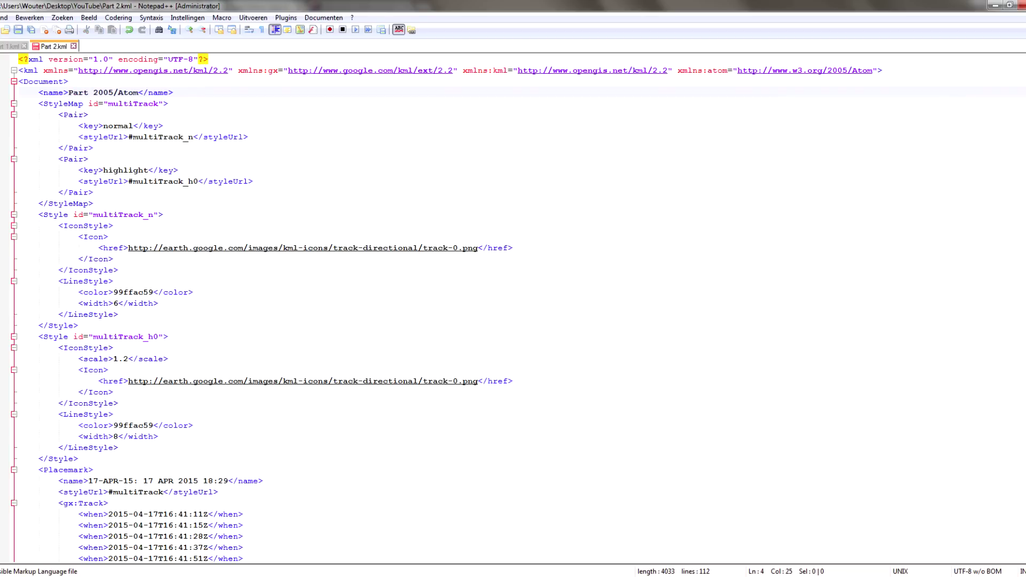
key(BackSpace)
key(BackSpace)
key(BackSpace)
key(BackSpace)
key(BackSpace)
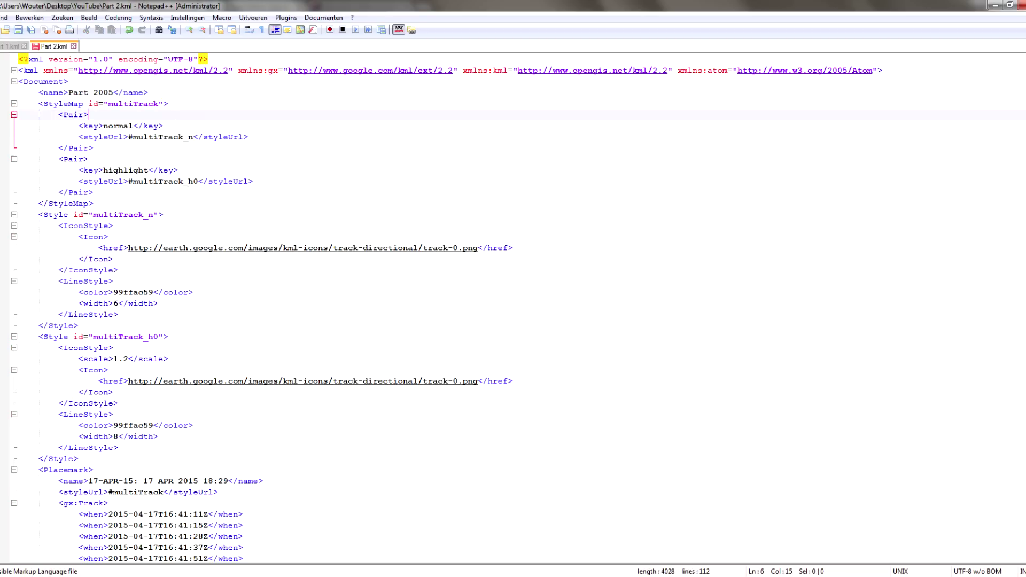
key(shift+Left)
key(shift+Left)
key(BackSpace)
key(BackSpace)
click(159, 170)
Examine the date in the first when line of the gx:Track block in Part 1.kml
key(ctrl+Page_Up)
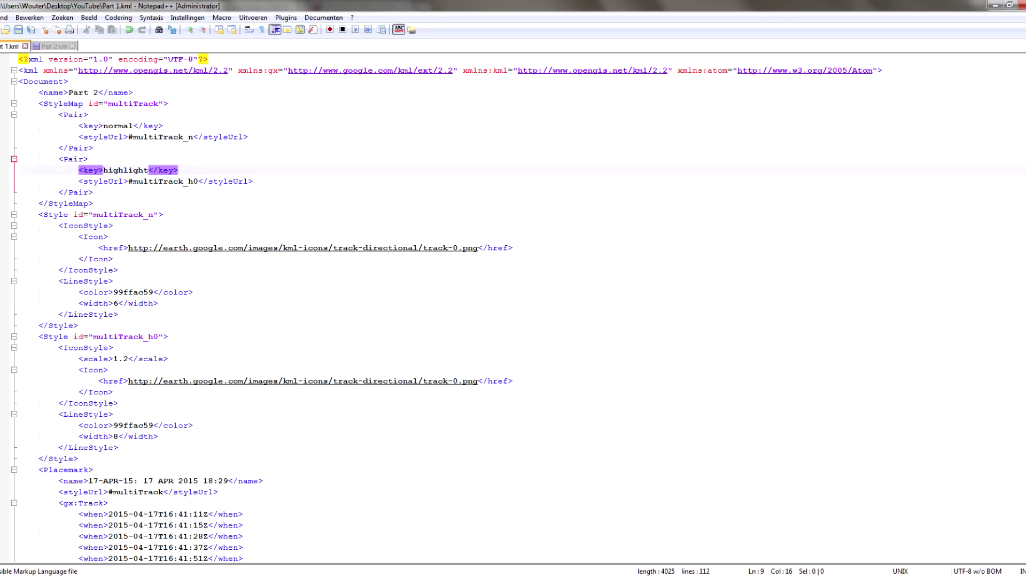
scroll(262, 309, down, 10)
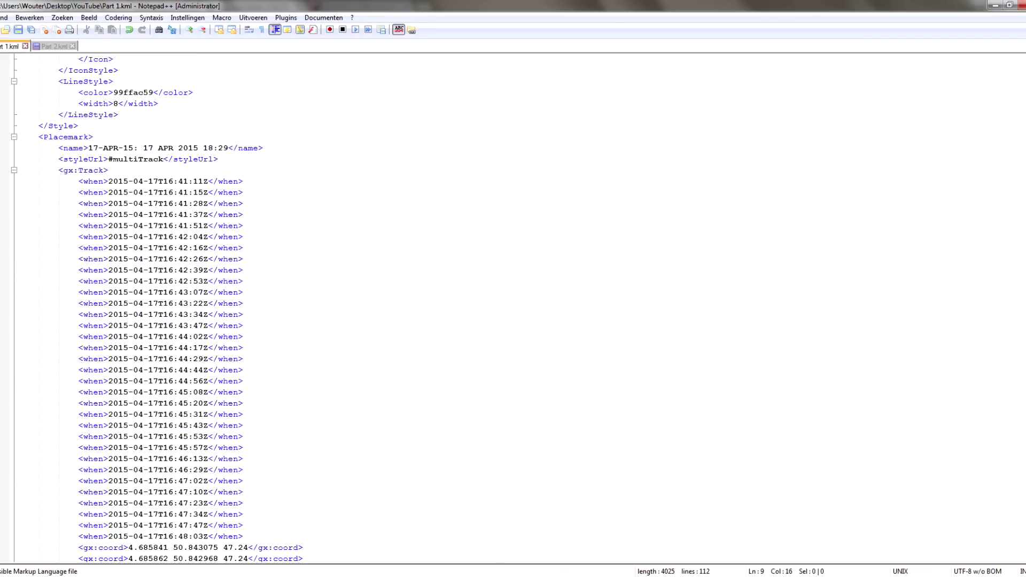
scroll(262, 309, down, 2)
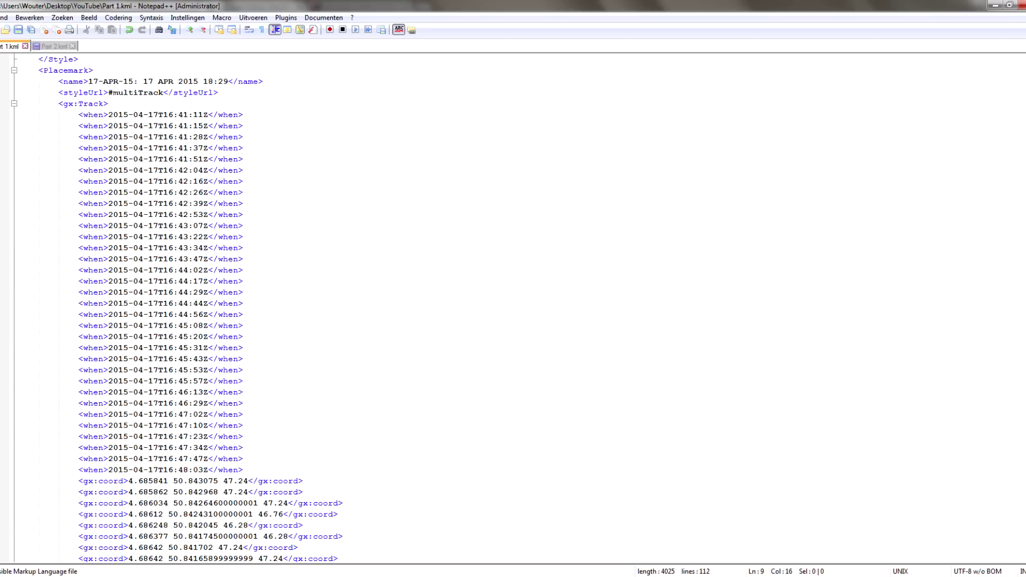
key(shift+Right)
key(shift+Right)
key(shift+Right)
key(shift+Right)
key(shift+Right)
key(shift+Right)
key(shift+Right)
key(shift+Right)
key(shift+Right)
key(shift+Right)
key(shift+Right)
key(shift+Right)
key(shift+Right)
key(shift+Right)
key(shift+Right)
key(shift+Right)
key(shift+Right)
key(shift+Right)
key(shift+Right)
key(shift+Right)
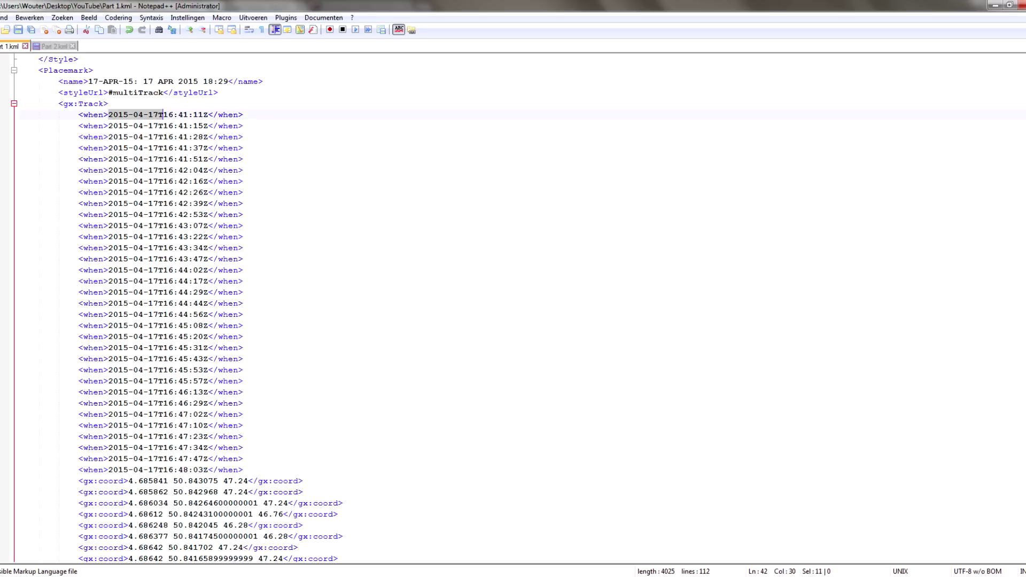
click(228, 126)
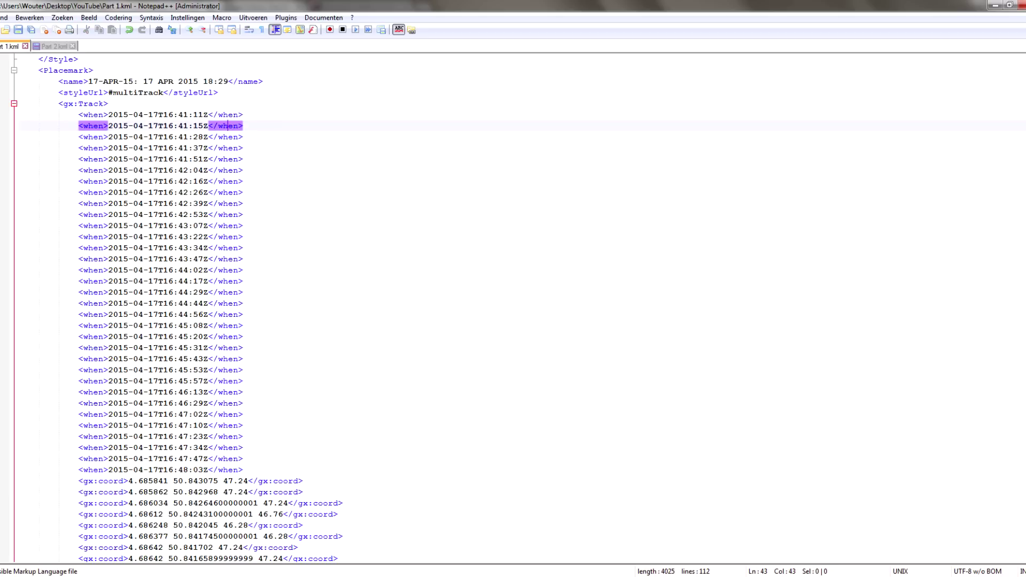
Examine the when lines and matching gx:coord lines of the gx:Track block in Part 1.kml, and view the same block in Part 2.kml
drag(78, 114, 243, 403)
key(shift+Down)
key(shift+Down)
key(shift+Down)
key(shift+Down)
key(shift+Down)
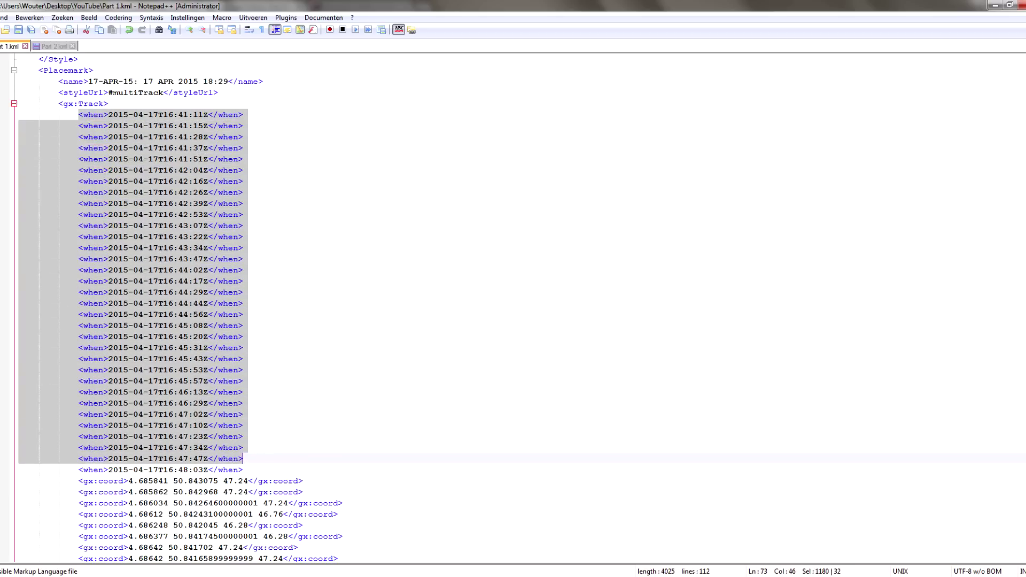
scroll(513, 308, down, 10)
drag(79, 137, 362, 481)
click(342, 381)
scroll(343, 381, up, 5)
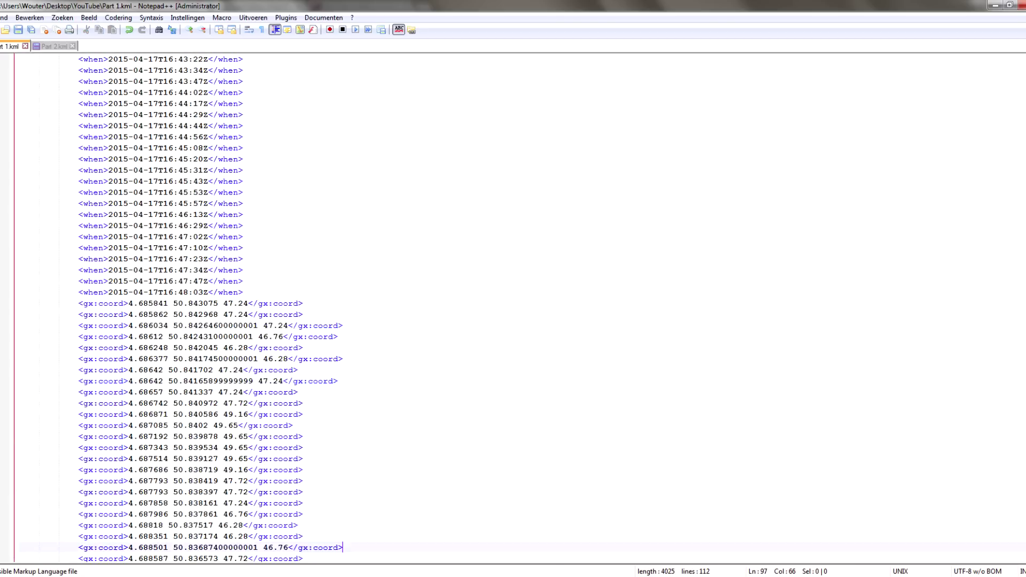
scroll(513, 308, up, 7)
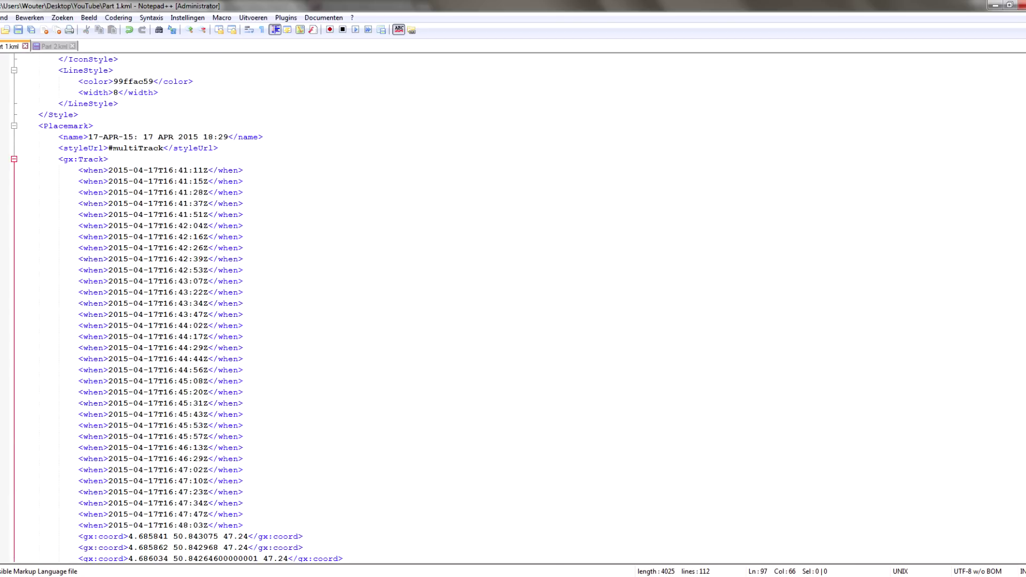
click(78, 170)
key(ctrl+Tab)
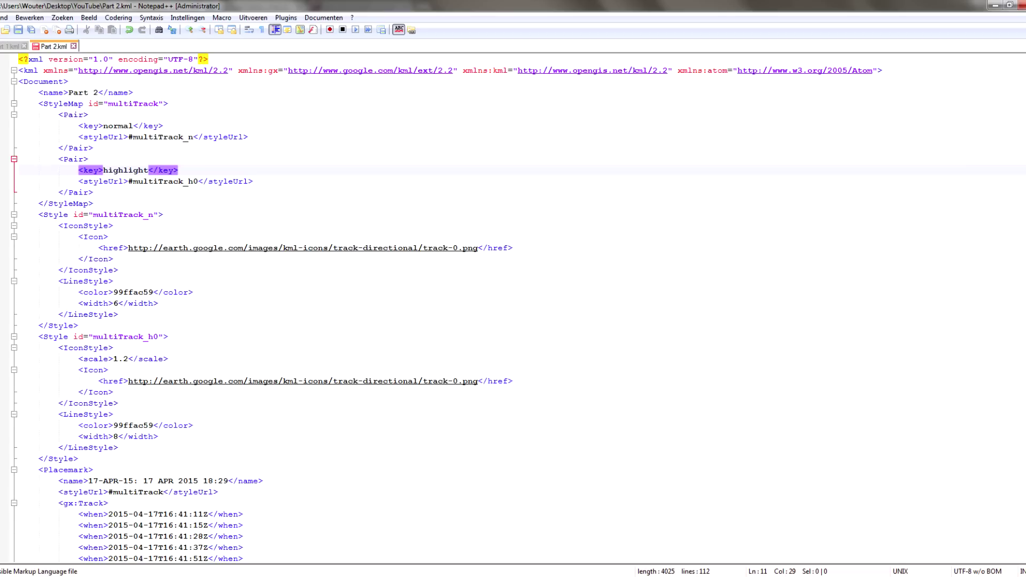
scroll(513, 310, down, 11)
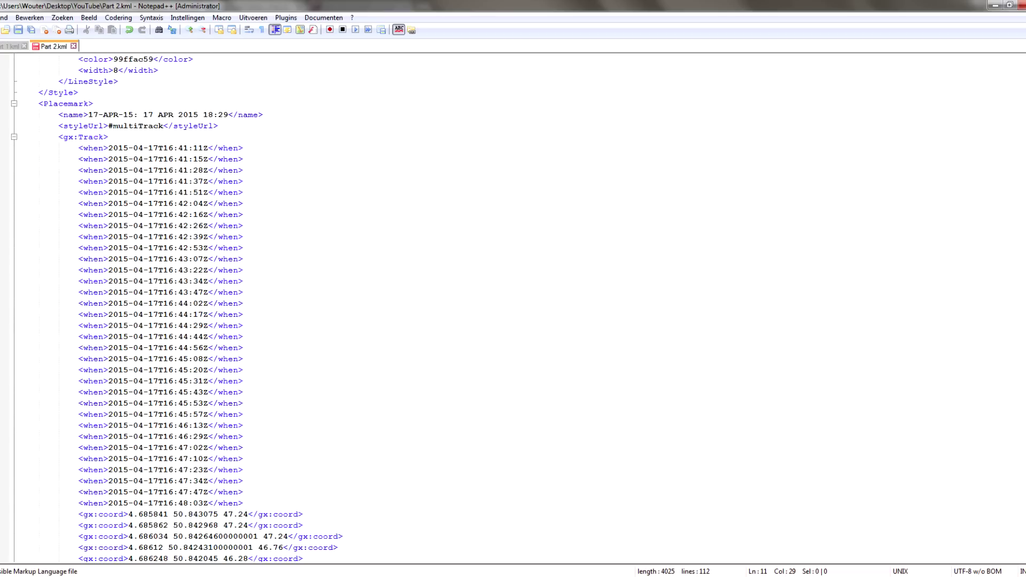
key(ctrl+Tab)
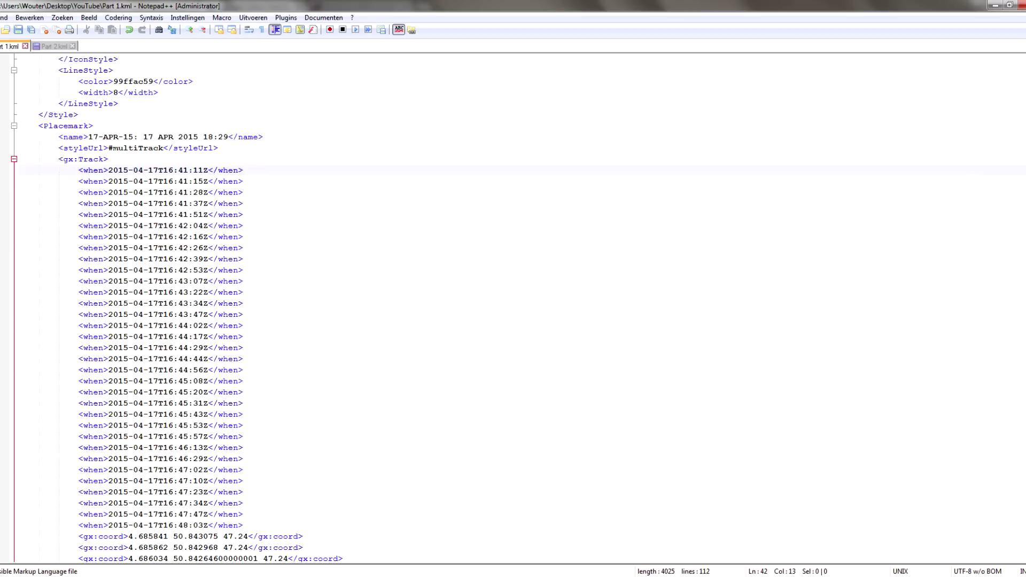
Switch to Google Earth and set the track's time slider to 18:45:53, where the track reaches the bend
key(alt+Tab)
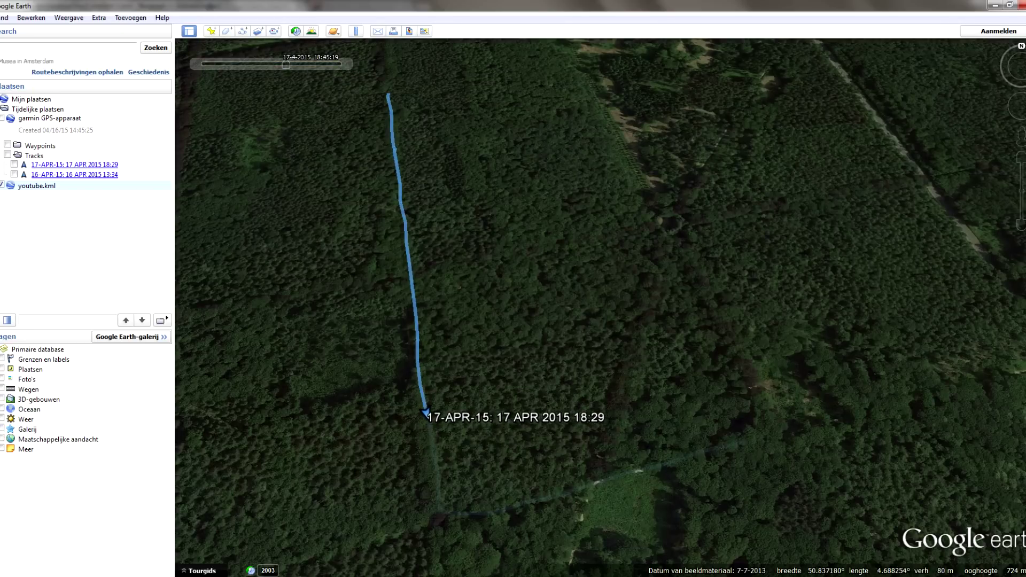
scroll(444, 503, up, 2)
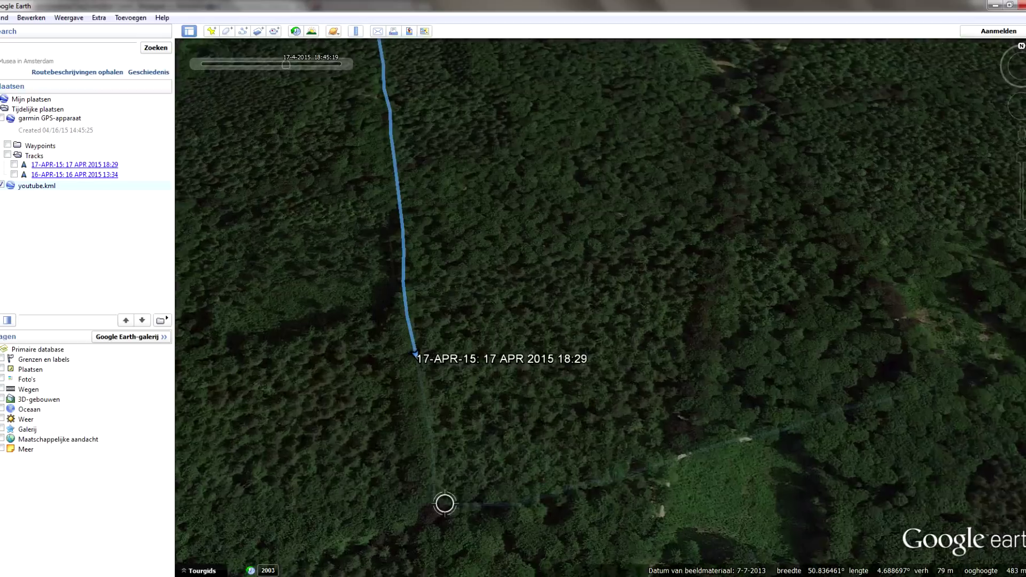
scroll(444, 503, up, 2)
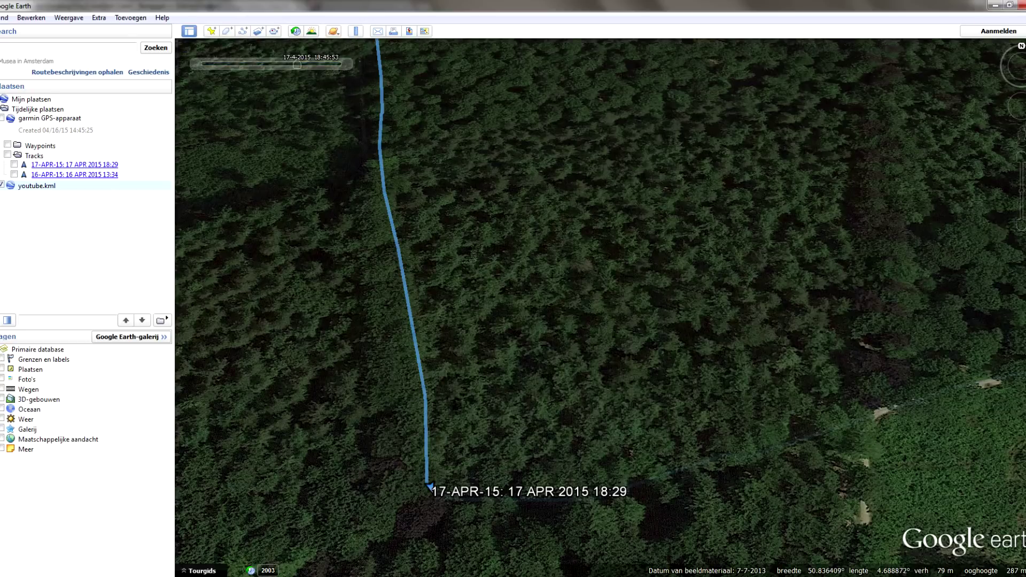
Switch to Notepad++ and compare the hour in the first when line with the hour in the placemark name in Part 1.kml
key(alt+Tab)
key(End)
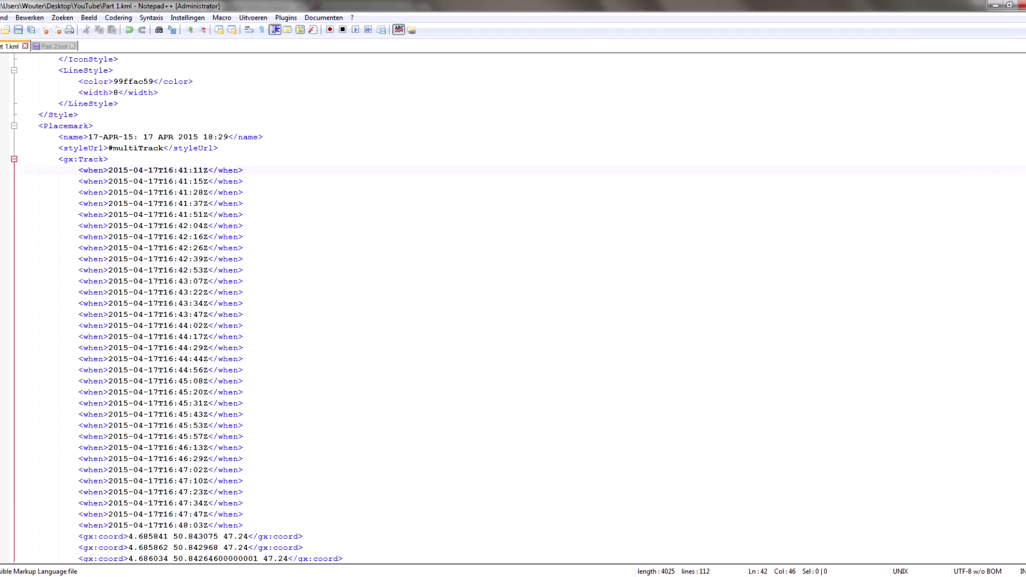
drag(163, 170, 173, 170)
drag(203, 137, 213, 137)
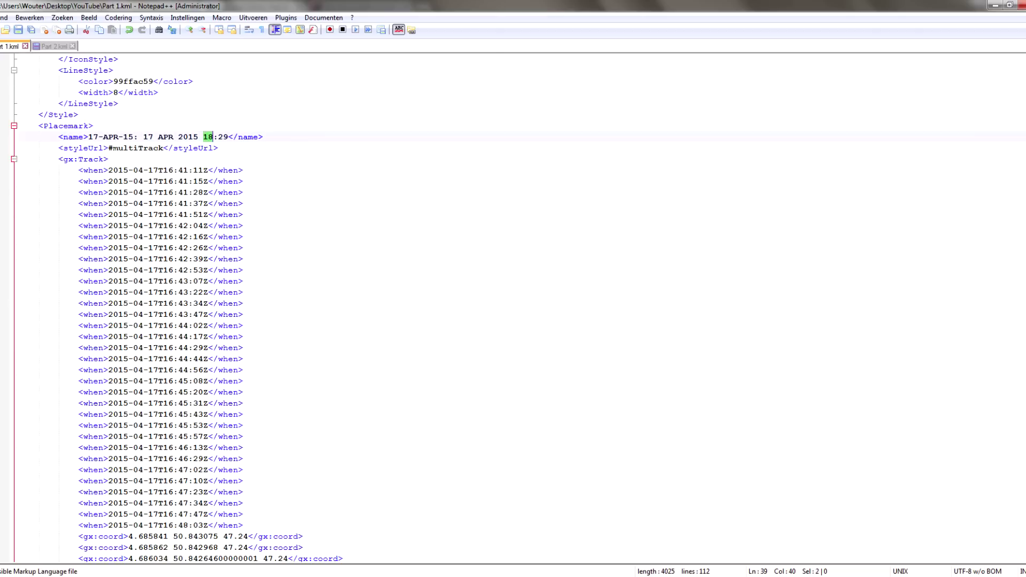
drag(163, 170, 168, 170)
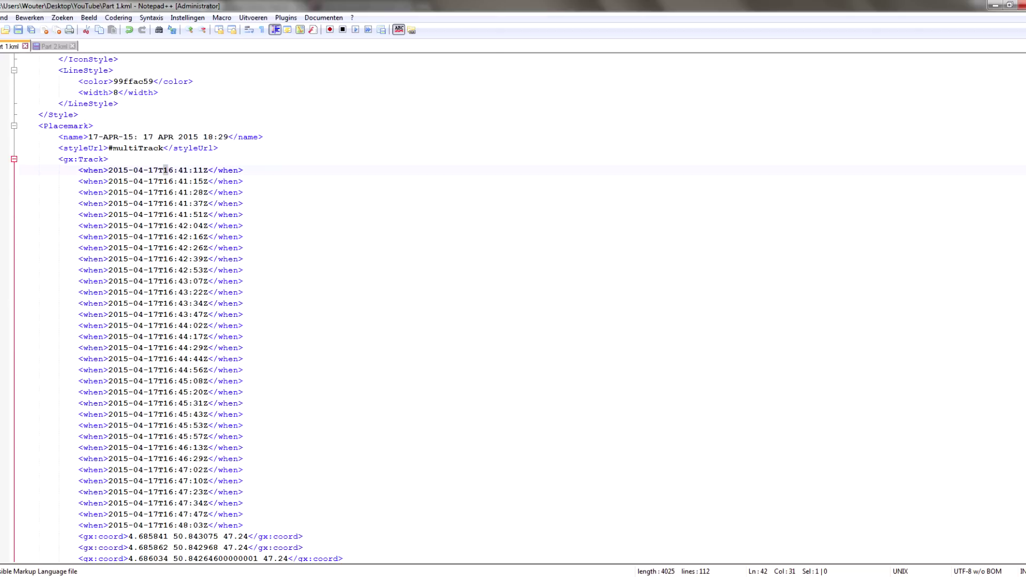
click(163, 170)
drag(203, 137, 213, 136)
double_click(168, 170)
click(168, 170)
double_click(208, 137)
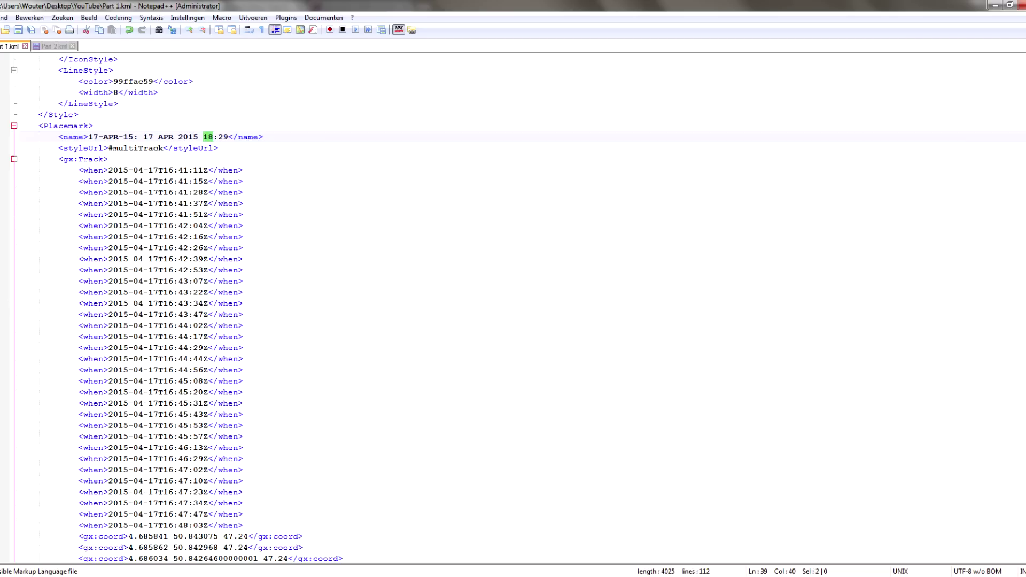
click(173, 181)
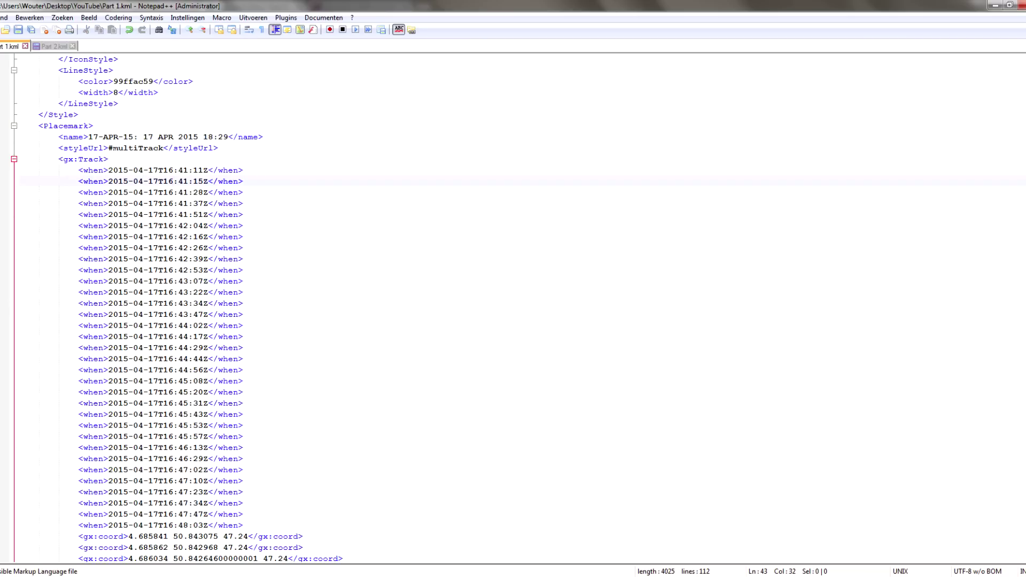
Recheck the split time in Google Earth and locate the matching 16:45:53 when line in Part 1.kml in Notepad++
key(alt+Tab)
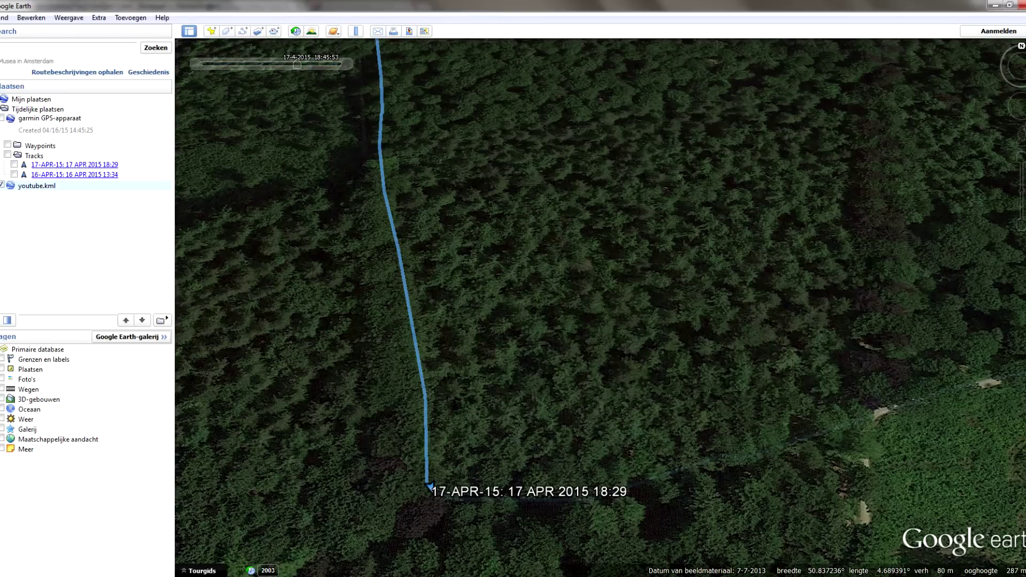
click(476, 576)
click(178, 192)
scroll(178, 192, down, 2)
click(178, 315)
click(183, 348)
click(177, 358)
click(202, 359)
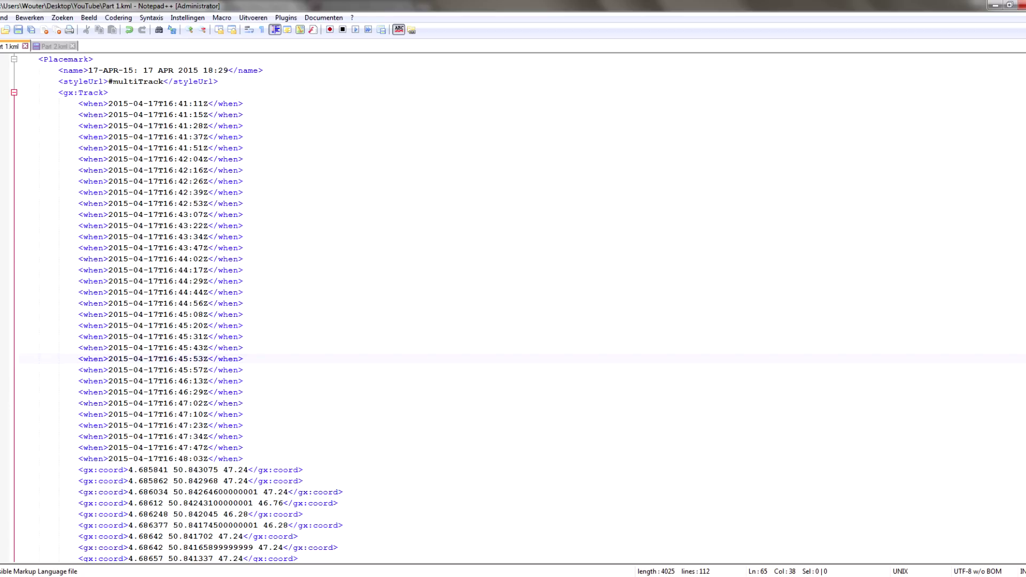
click(243, 358)
click(244, 347)
click(239, 370)
click(243, 359)
click(243, 370)
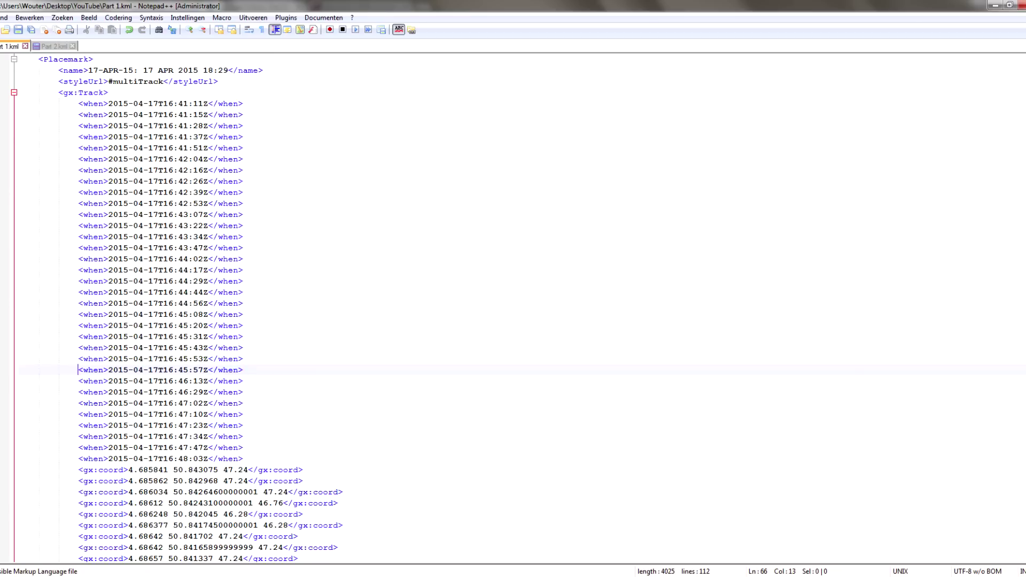
Delete the when lines from 16:45:57 through 16:48:03 in Part 1.kml, including the leftover blank line
drag(79, 370, 243, 458)
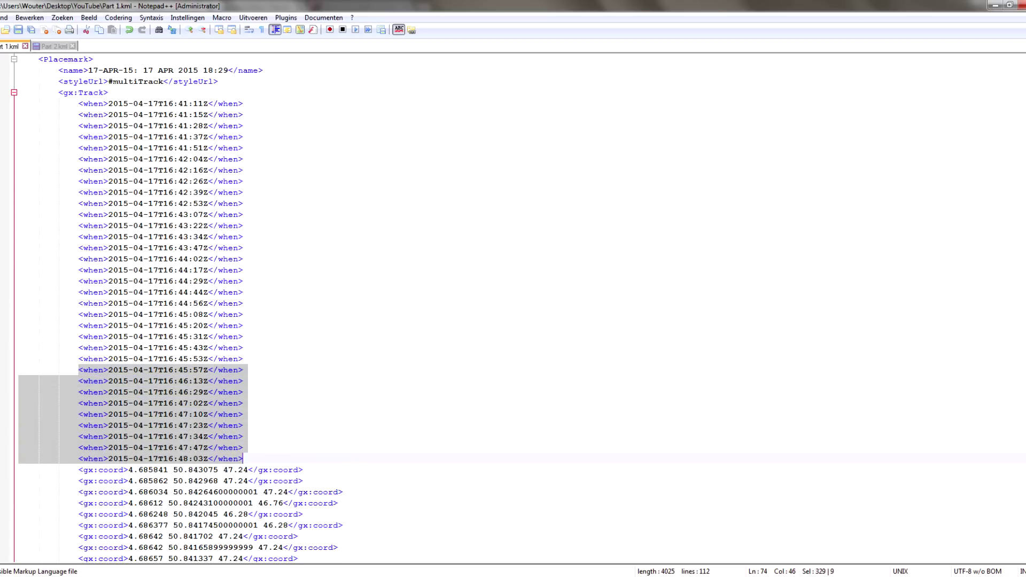
key(BackSpace)
key(BackSpace)
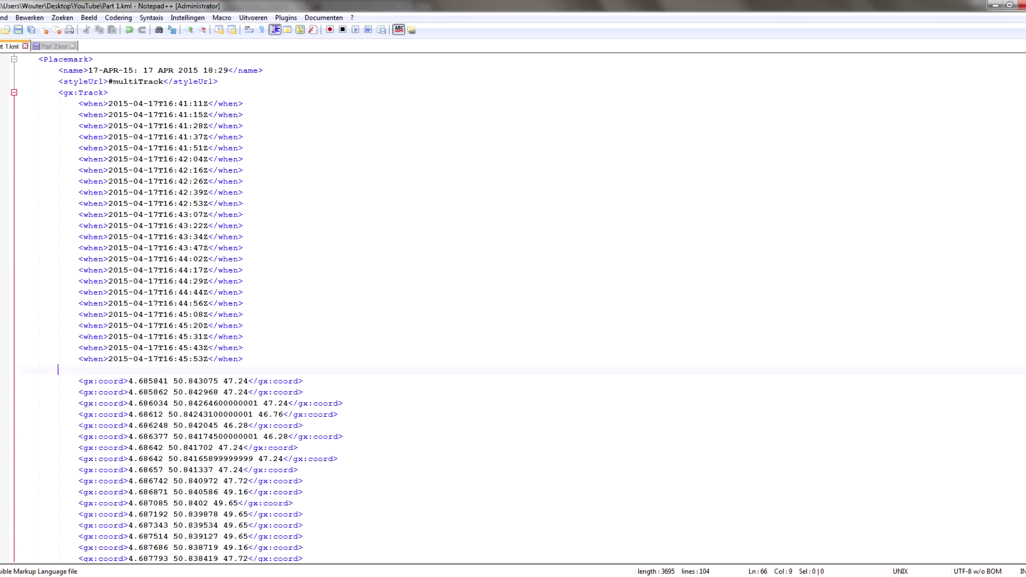
key(BackSpace)
Delete the last nine gx:coord lines, from 4.688716 50.83653 47.72 to the end of the track, in Part 1.kml
scroll(513, 310, down, 7)
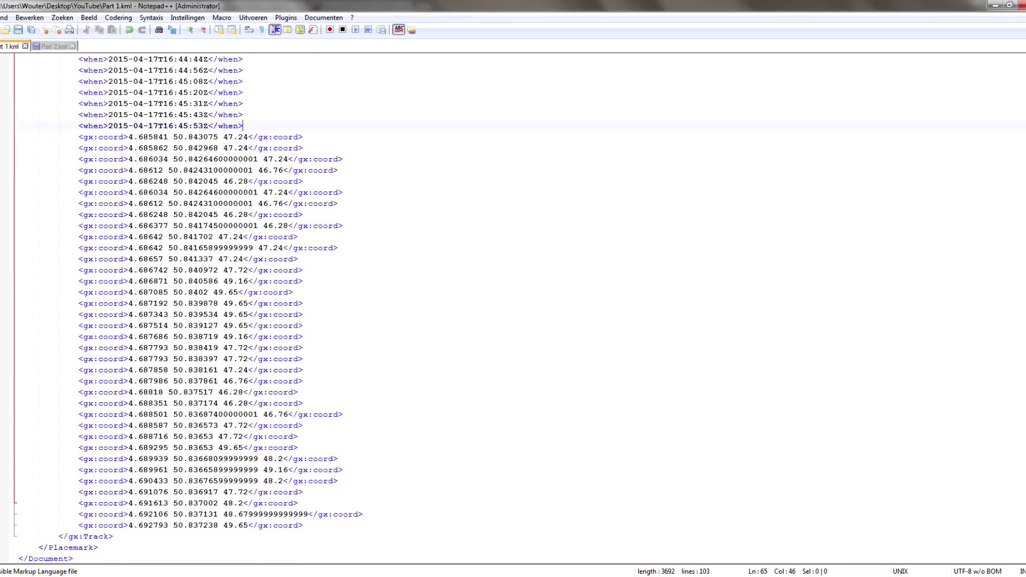
click(303, 491)
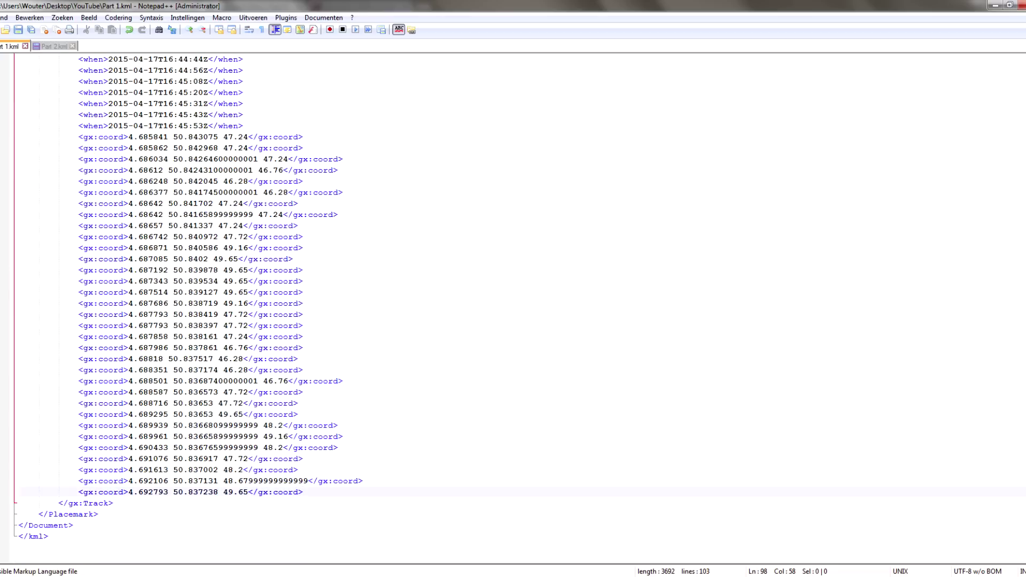
drag(303, 492, 18, 403)
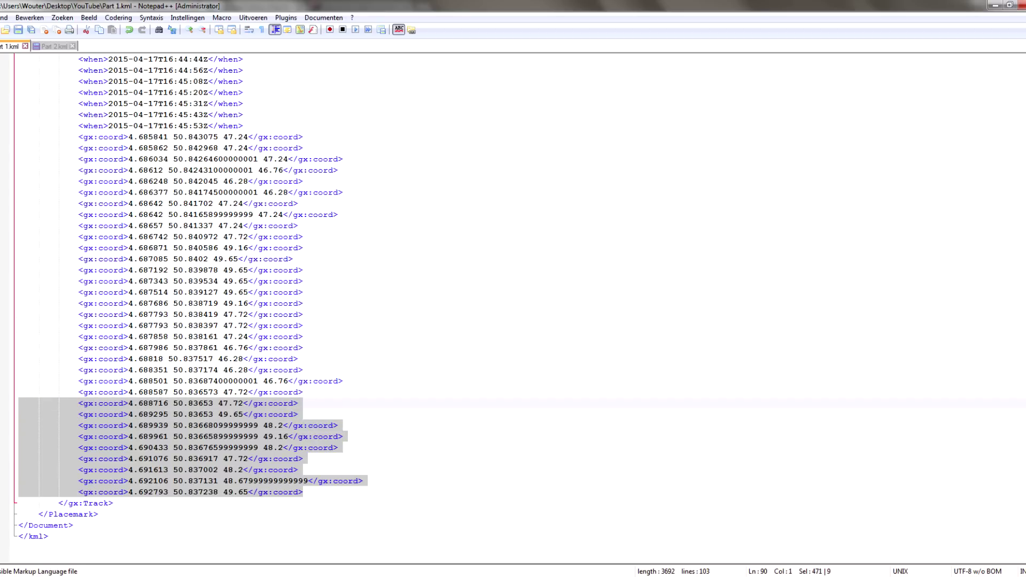
key(BackSpace)
key(BackSpace)
click(163, 314)
scroll(163, 314, up, 15)
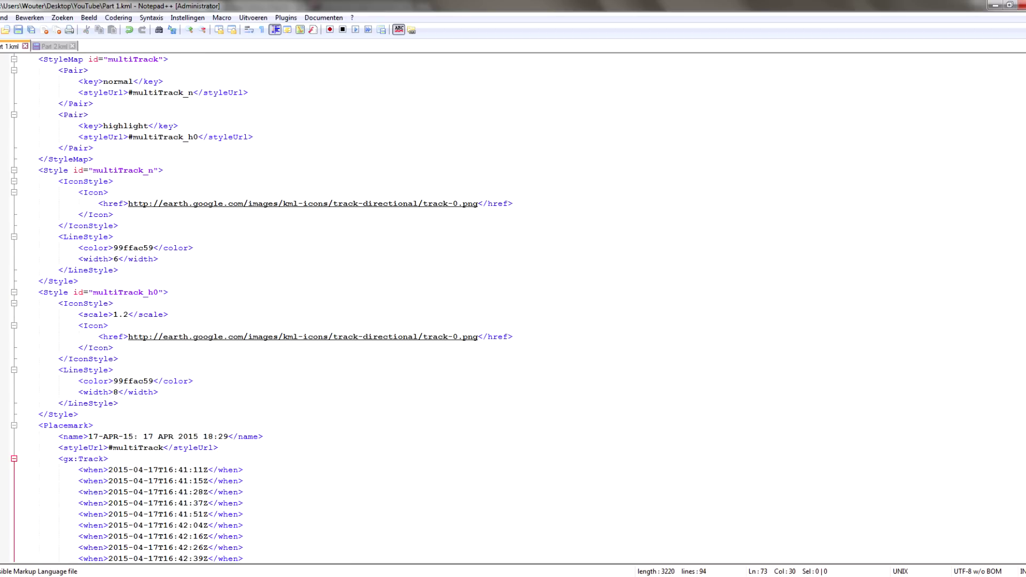
Delete the when lines from 16:41:11 through 16:45:53 in Part 2.kml, including the leftover blank line
key(ctrl+Tab)
scroll(513, 310, down, 11)
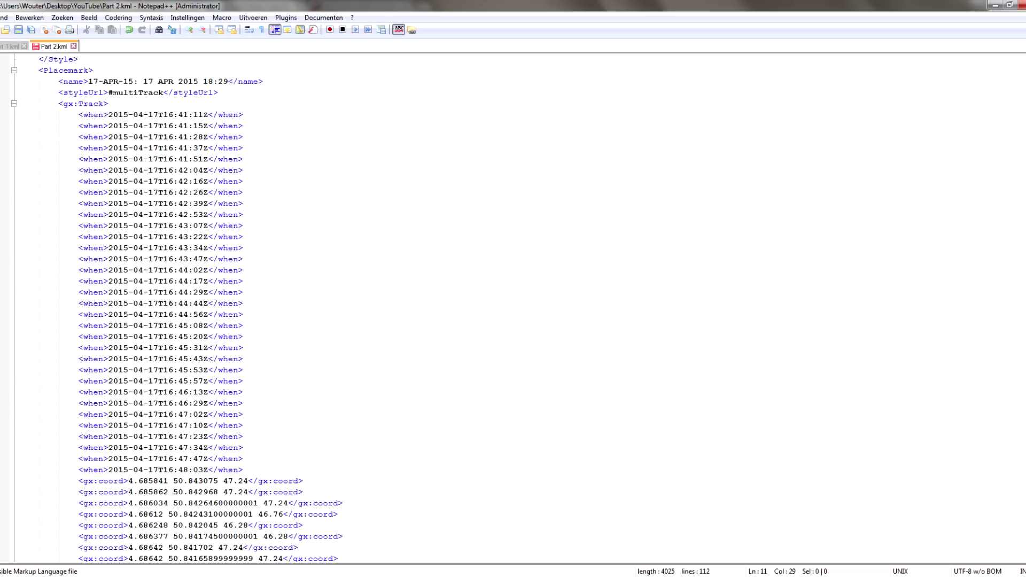
drag(243, 469, 19, 381)
drag(243, 370, 19, 114)
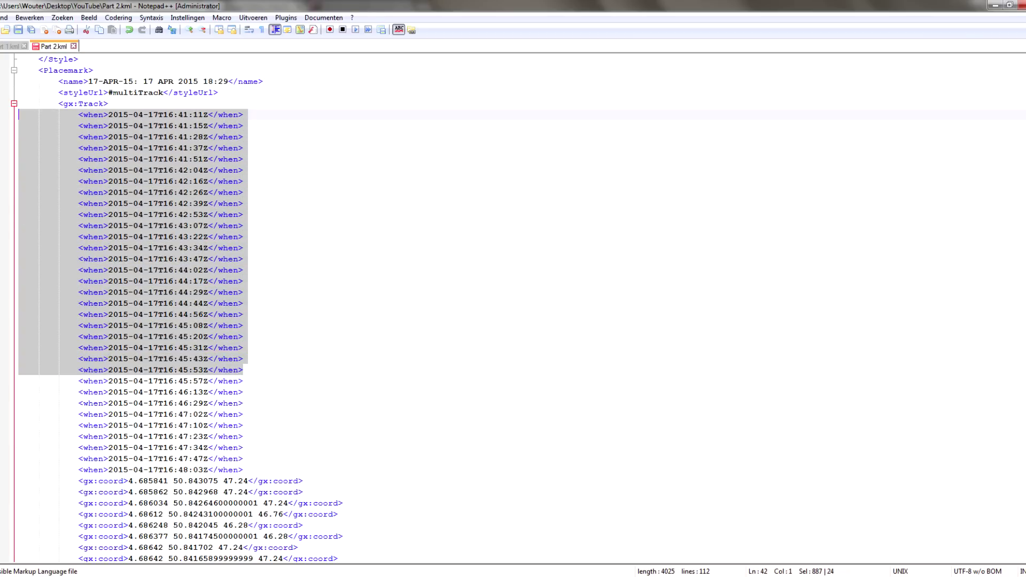
key(Delete)
key(BackSpace)
Delete all gx:coord lines before 4.688716 50.83653 47.72 in Part 2.kml, including the leftover blank line, and save the file
scroll(513, 310, down, 3)
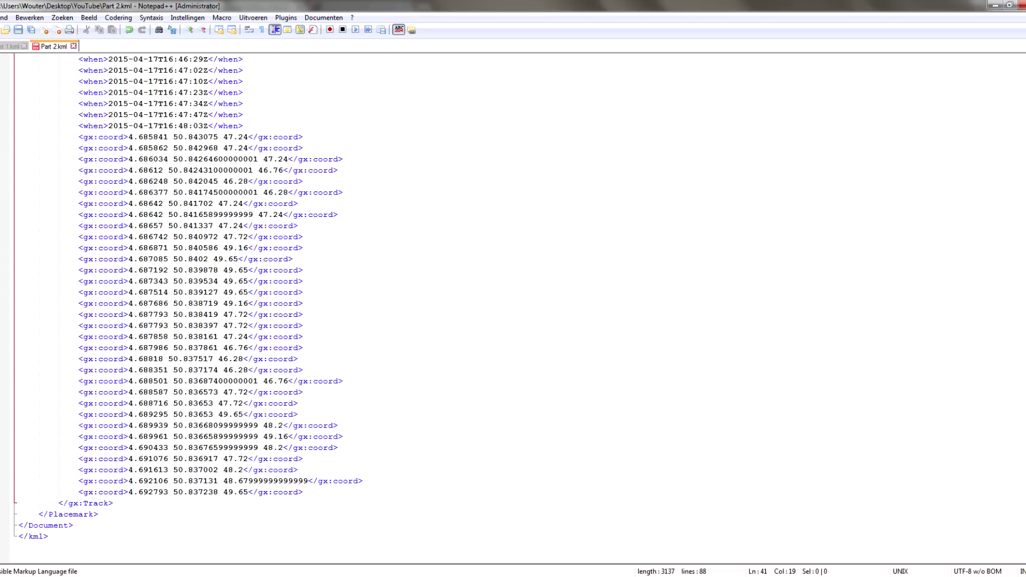
drag(79, 137, 303, 393)
key(Delete)
key(BackSpace)
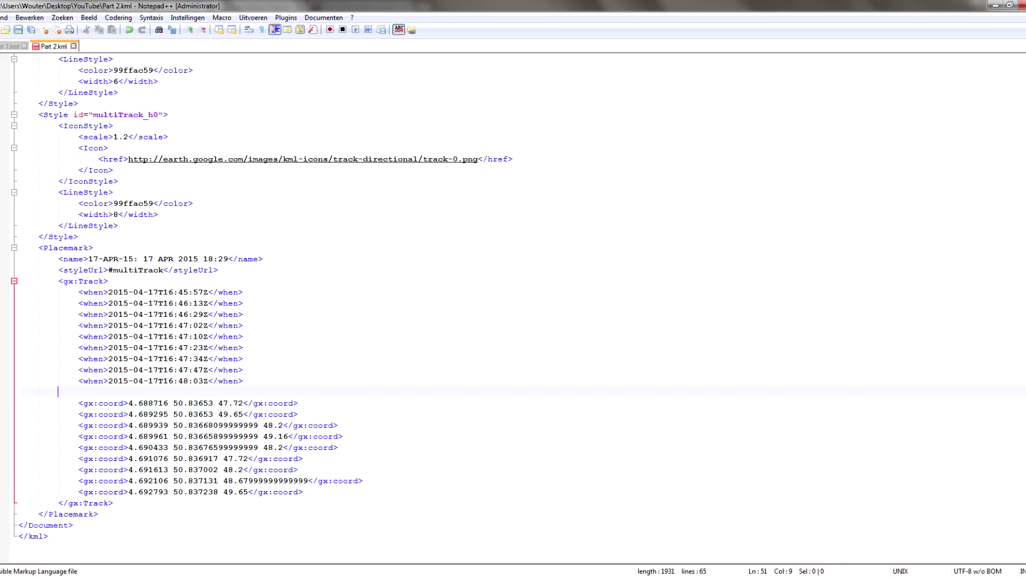
key(BackSpace)
key(BackSpace)
key(BackSpace)
click(303, 414)
key(ctrl+s)
click(158, 225)
Switch to Google Earth, hide the youtube.kml track, and collapse the Tracks folder and the garmin GPS-apparaat entry
key(alt+Tab)
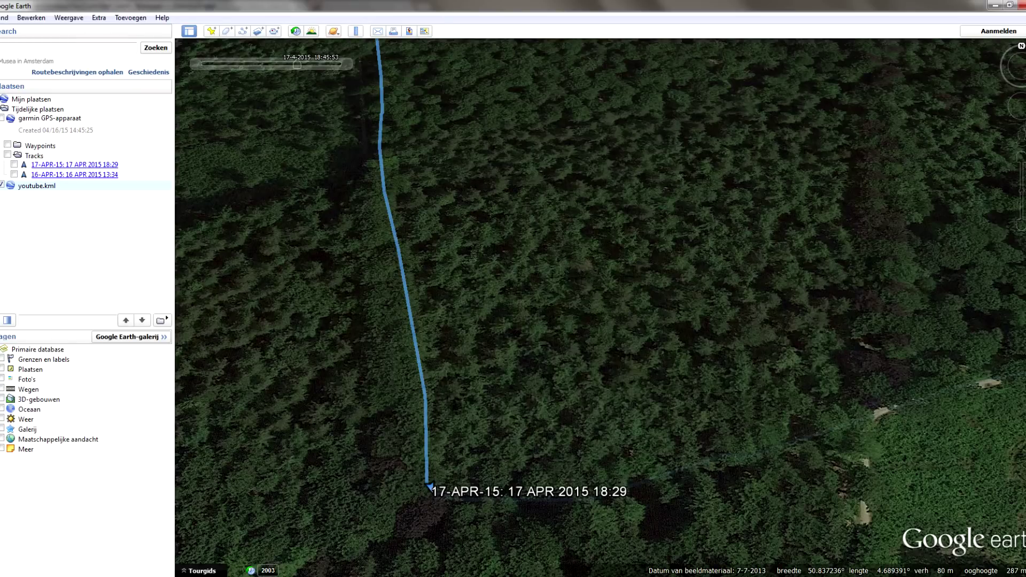
click(2, 184)
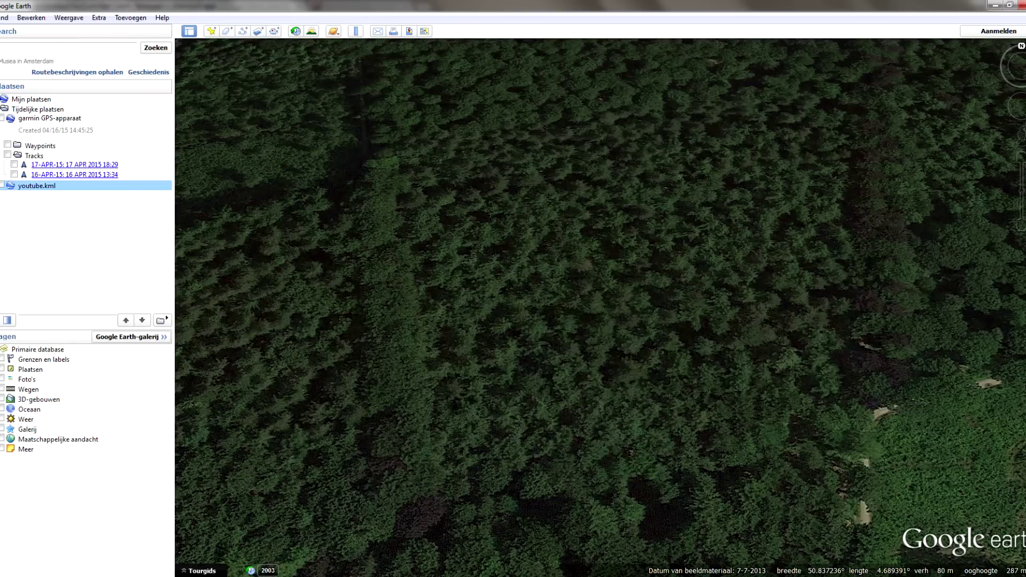
click(8, 155)
key(Left)
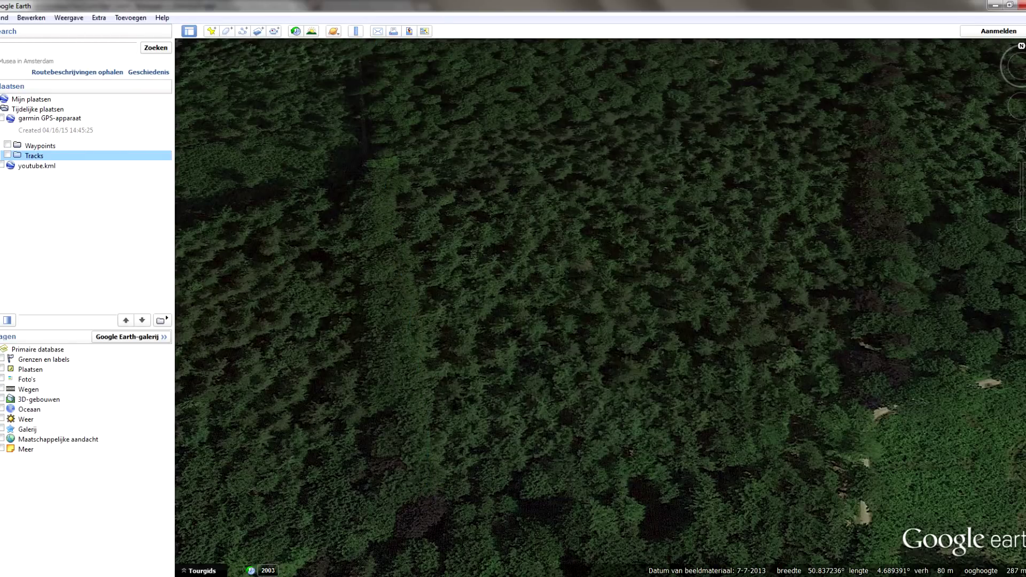
key(Left)
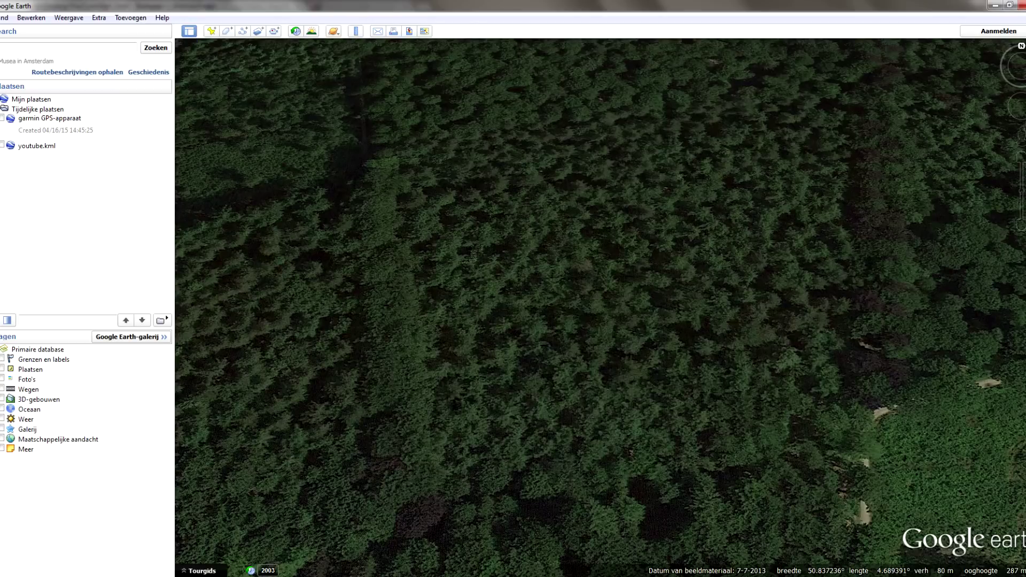
Open the edited Part 1 and Part 2 KML files from the YouTube folder in Google Earth
key(alt+Tab)
key(Escape)
mouse_move(319, 248)
mouse_down()
mouse_move(107, 177)
mouse_move(291, 231)
mouse_move(315, 248)
mouse_up()
key(Return)
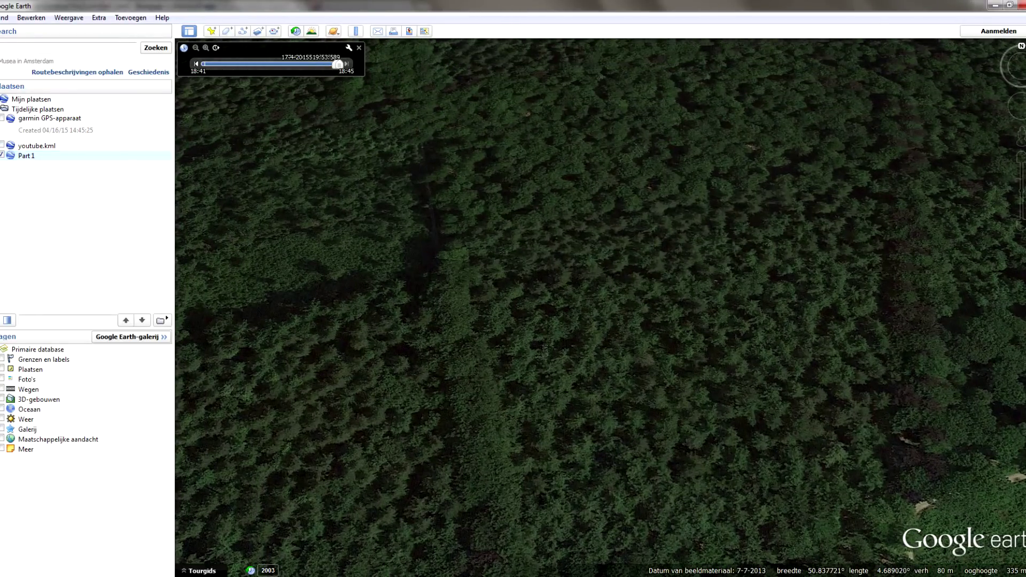
key(alt+Tab)
double_click(320, 259)
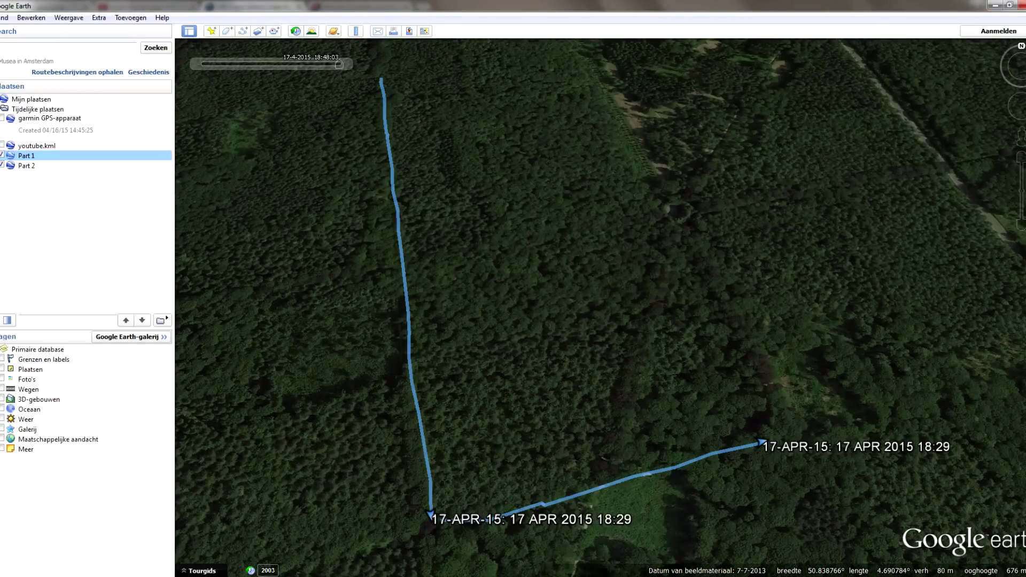
Toggle the visibility of Part 2 and Part 1 off and on in turn to check each as a separate track
click(1, 165)
click(2, 164)
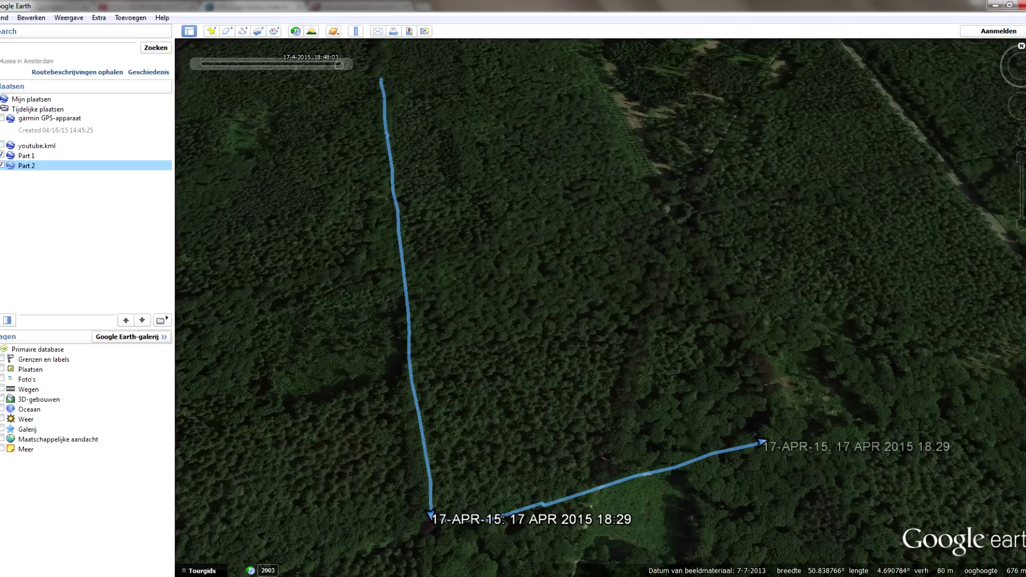
click(1, 155)
click(2, 155)
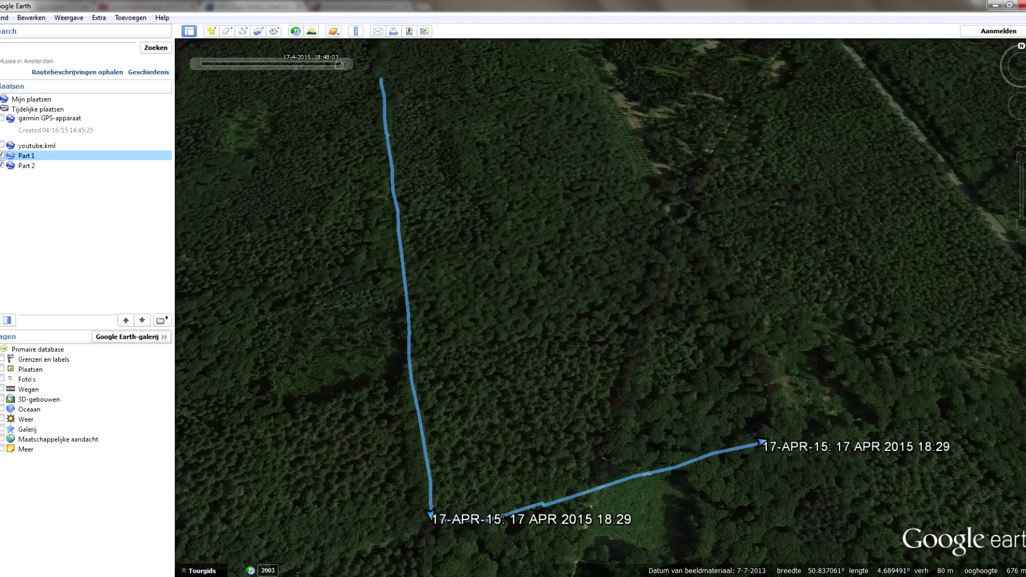
scroll(449, 490, down, 3)
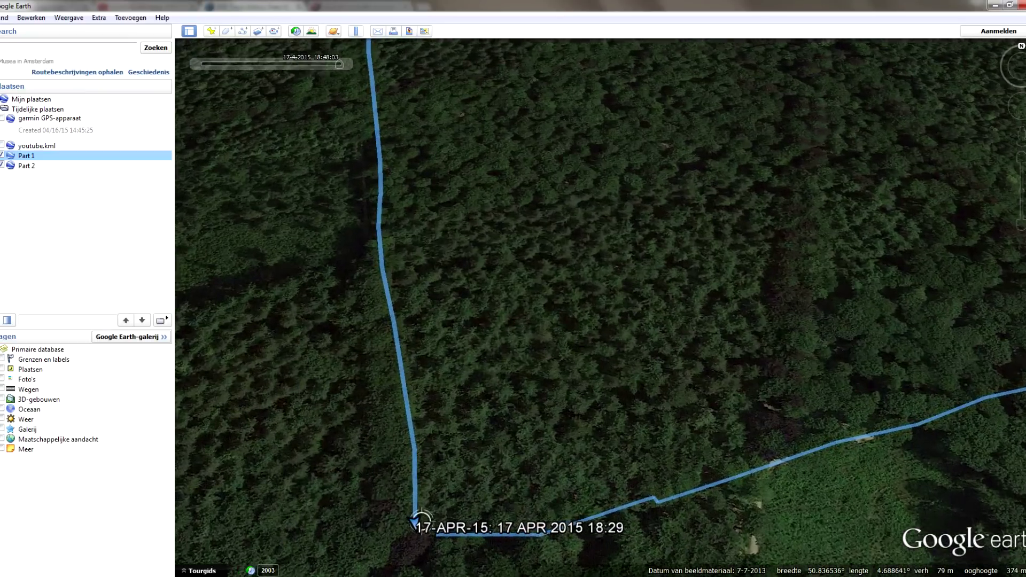
scroll(420, 517, up, 2)
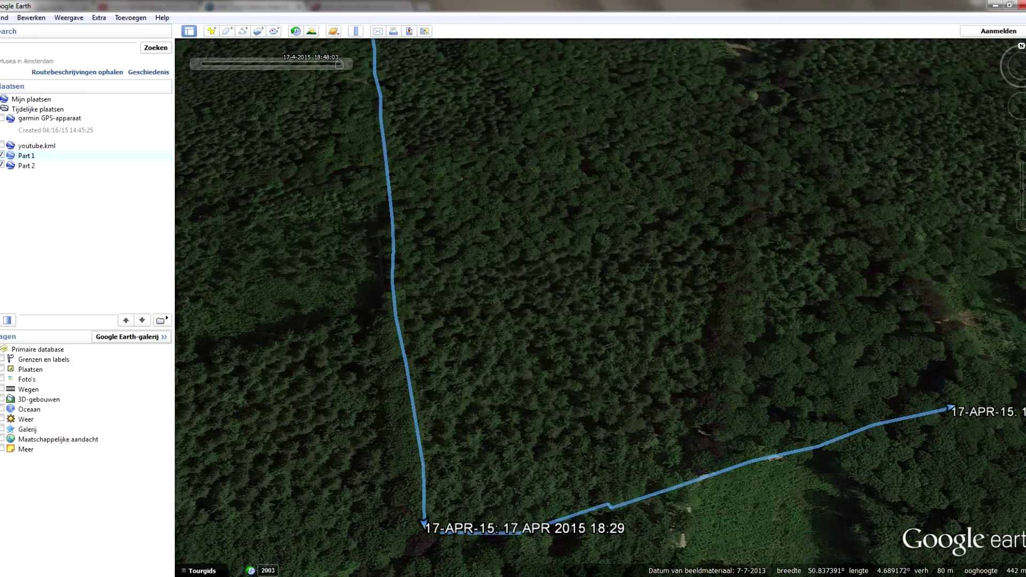
scroll(518, 368, up, 3)
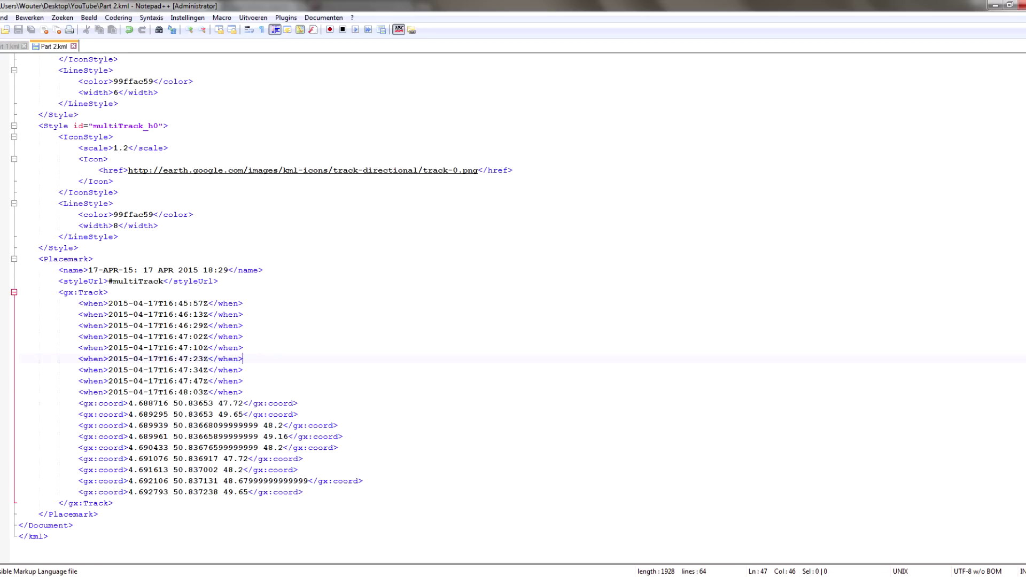
In Notepad++, copy all when lines in Part 2.kml, from 2015-04-17T16:45:57Z through 2015-04-17T16:48:03Z
key(Down)
key(Down)
key(Down)
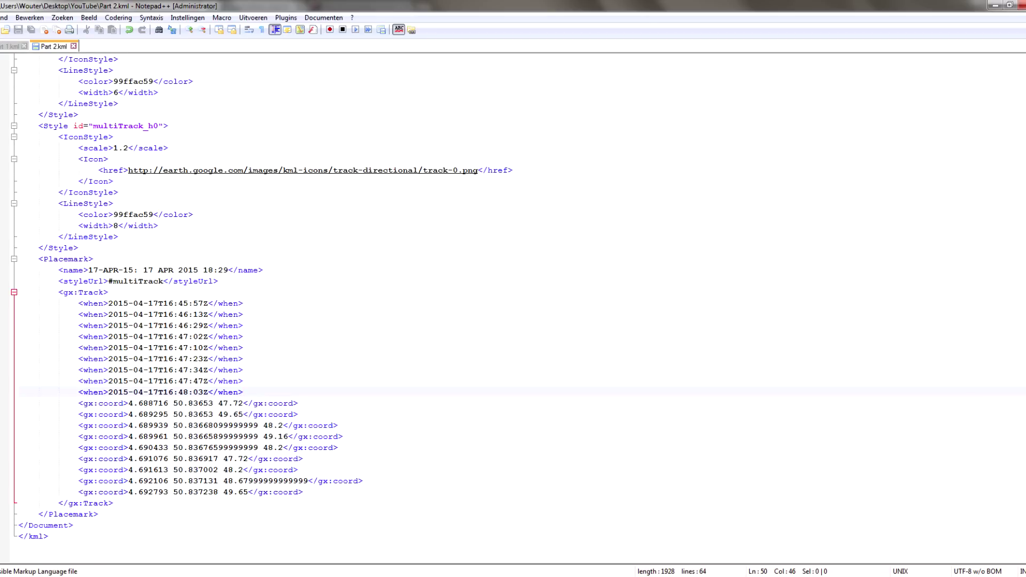
key(shift+Up)
key(shift+Up)
key(shift+Up)
key(shift+Up)
key(shift+Up)
key(shift+Up)
key(shift+Up)
key(shift+Up)
key(shift+Home)
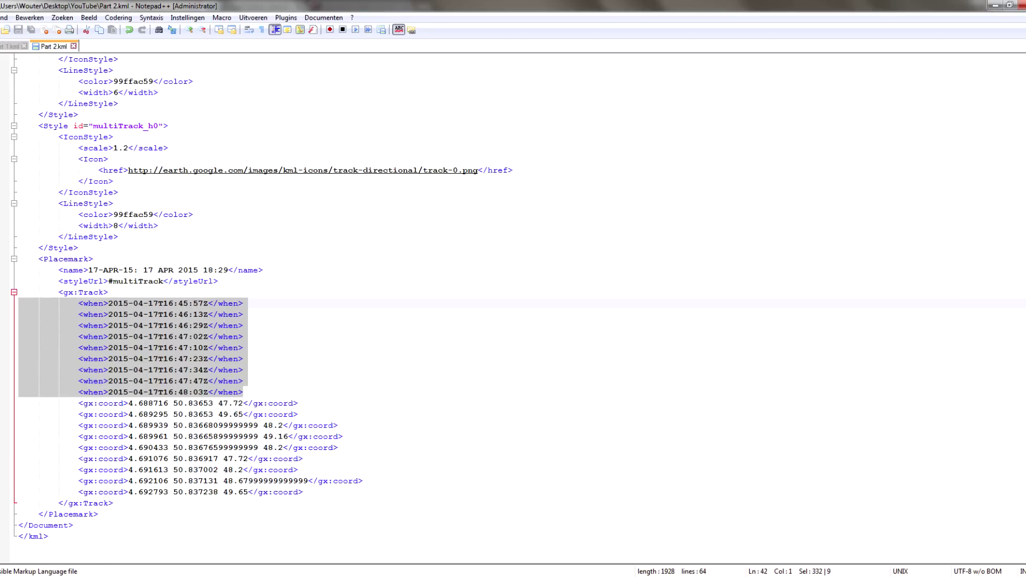
key(ctrl+c)
click(142, 337)
Paste the copied when lines below the last when line in Part 1.kml and remove the first pasted line's extra indentation
click(9, 46)
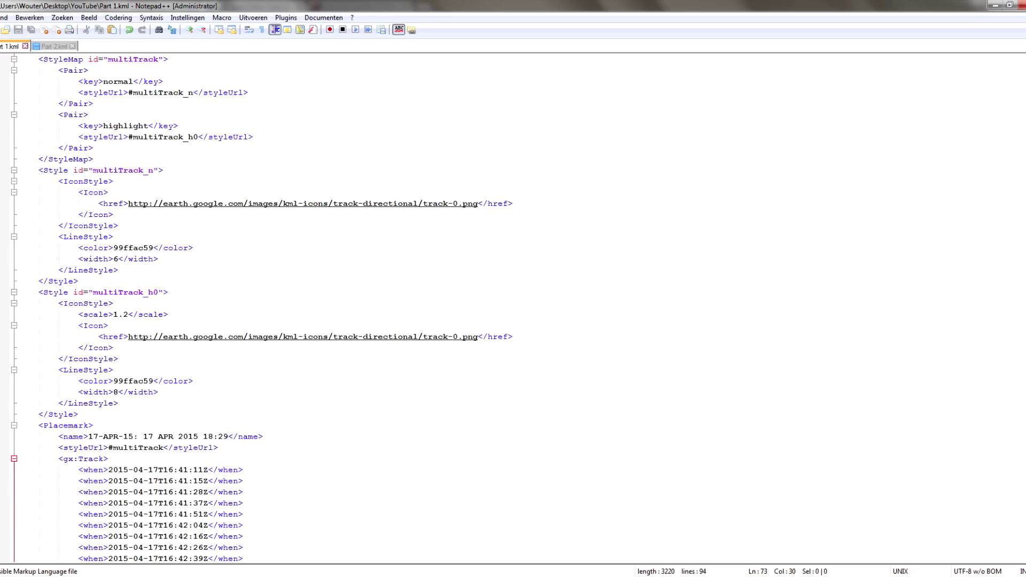
scroll(513, 308, down, 11)
click(244, 358)
key(Return)
key(ctrl+v)
click(139, 370)
key(BackSpace)
key(BackSpace)
key(BackSpace)
Copy all gx:coord lines in Part 2.kml, from 4.688716 50.83653 47.72 through 4.692793 50.837238 49.65
click(53, 46)
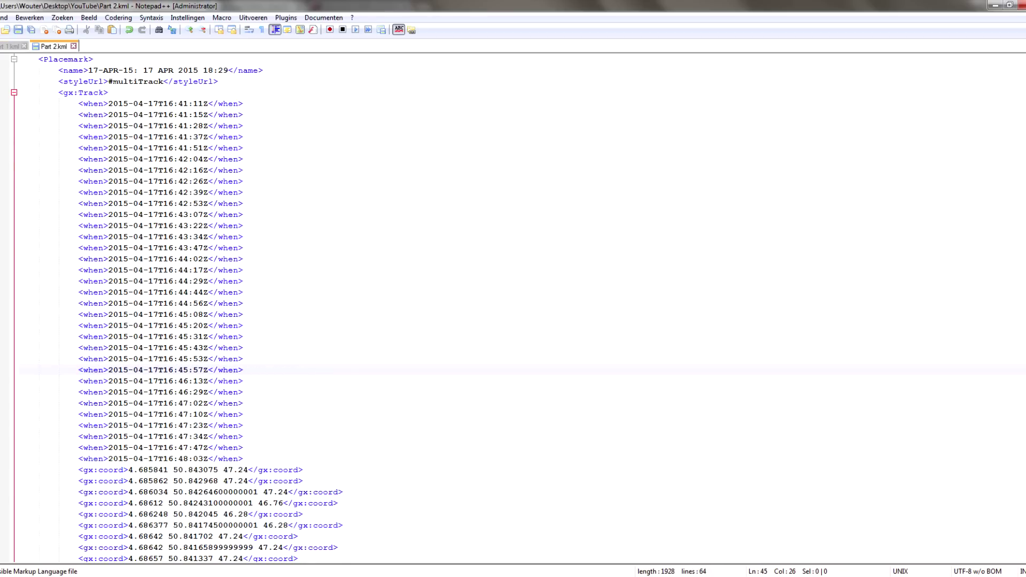
drag(303, 492, 78, 447)
key(shift+Up)
key(shift+Up)
key(shift+Up)
key(shift+Up)
key(shift+Home)
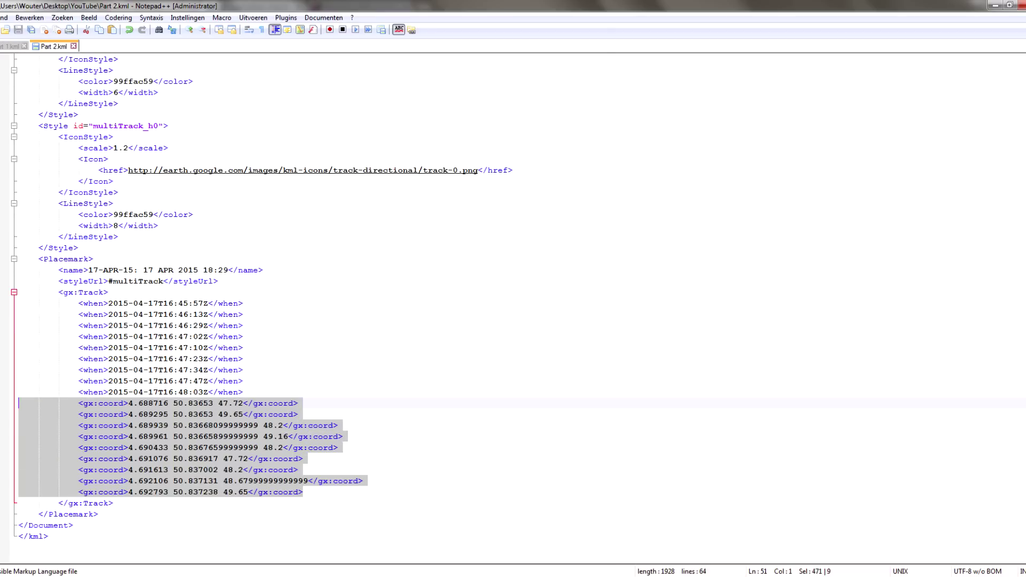
Paste the copied gx:coord lines on a new line below the last gx:coord line in Part 1.kml
click(10, 46)
scroll(303, 315, down, 1)
click(303, 481)
click(303, 491)
key(Return)
key(ctrl+v)
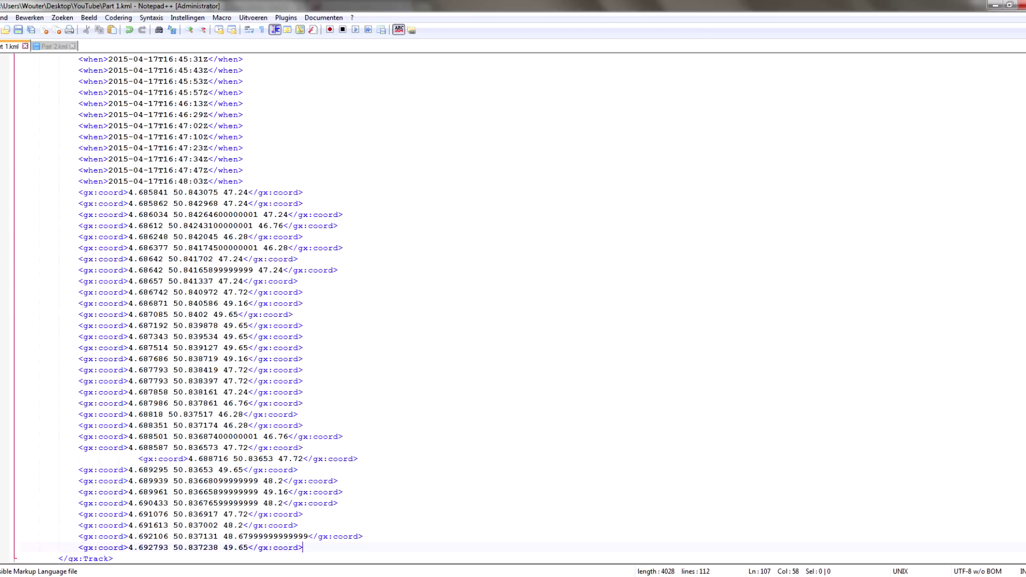
Remove the extra indentation before the pasted 4.688716 50.83653 47.72 coordinate line in Part 1.kml, and switch to Google Earth
click(138, 458)
key(BackSpace)
key(BackSpace)
key(BackSpace)
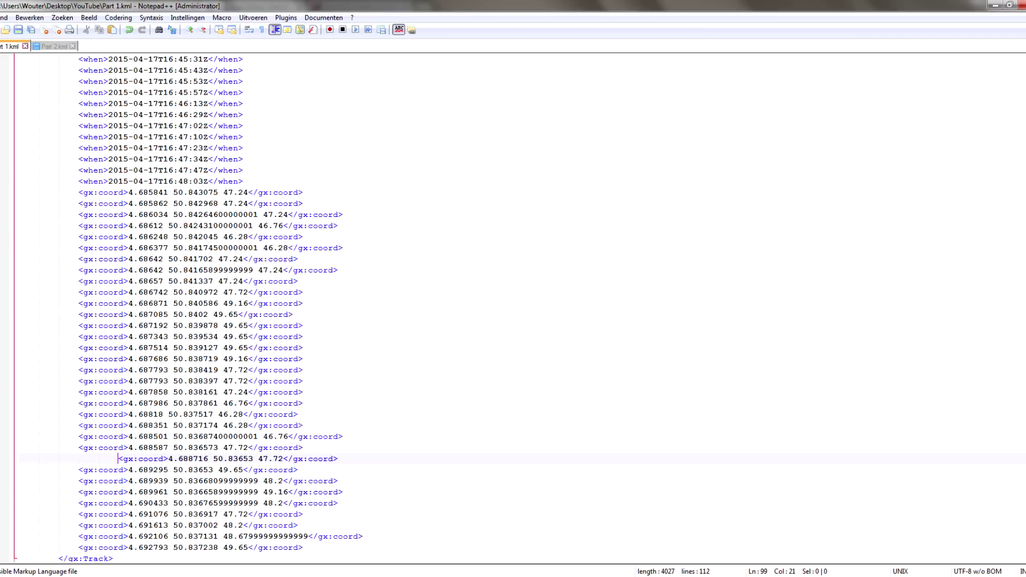
key(End)
scroll(214, 310, up, 4)
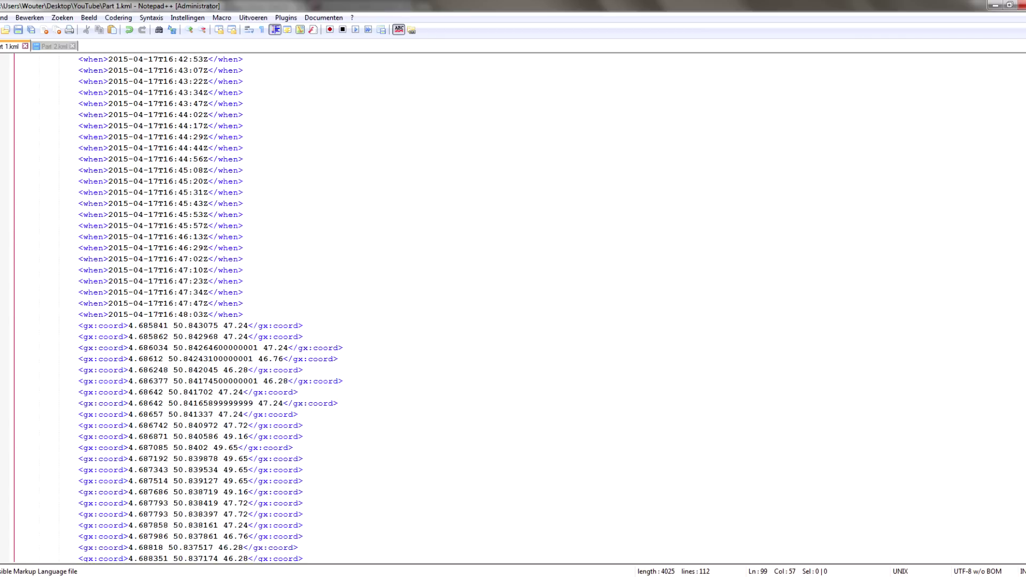
key(alt+Tab)
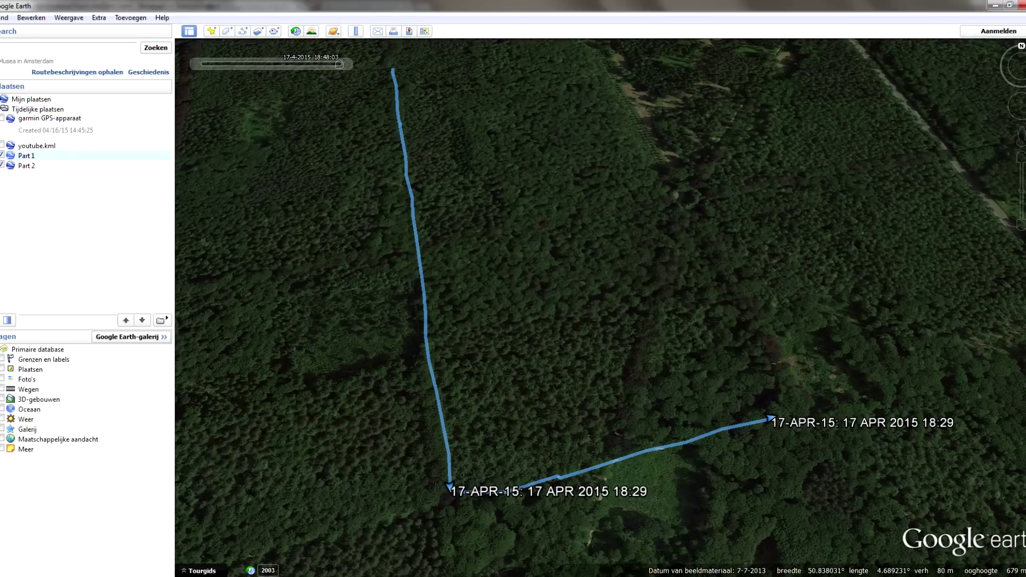